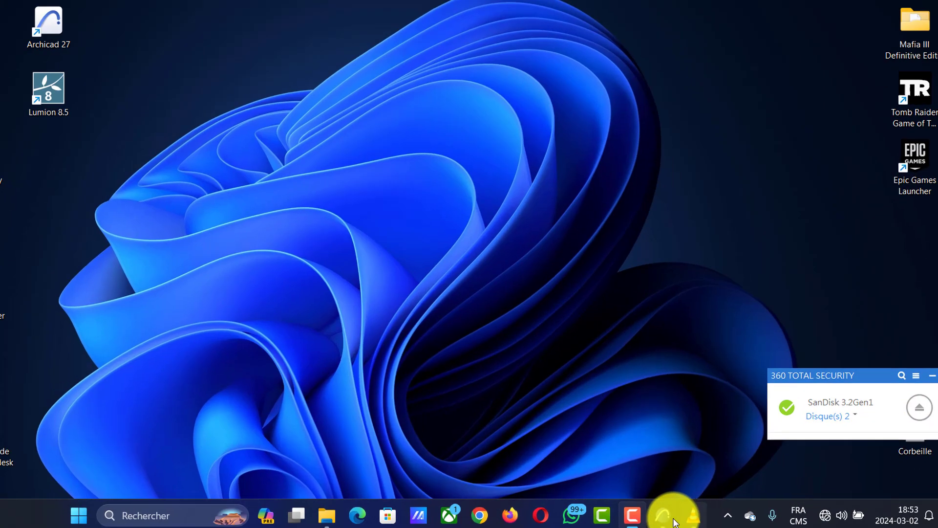
- Switch to the open, untitled ARCHICAD 24 project showing the house floor plan
{"action": "mouse_move", "coordinate": [674, 521]}
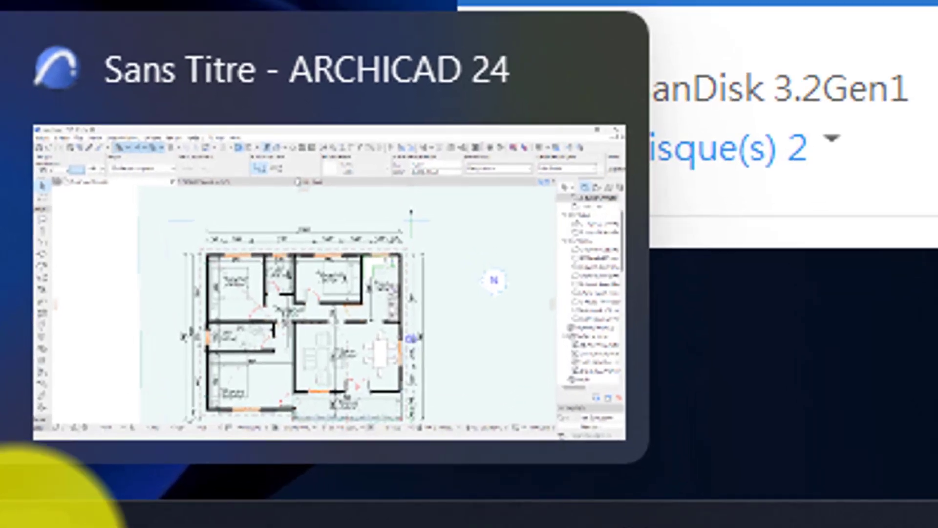
{"action": "mouse_move", "coordinate": [699, 444]}
{"action": "left_click", "coordinate": [295, 268]}
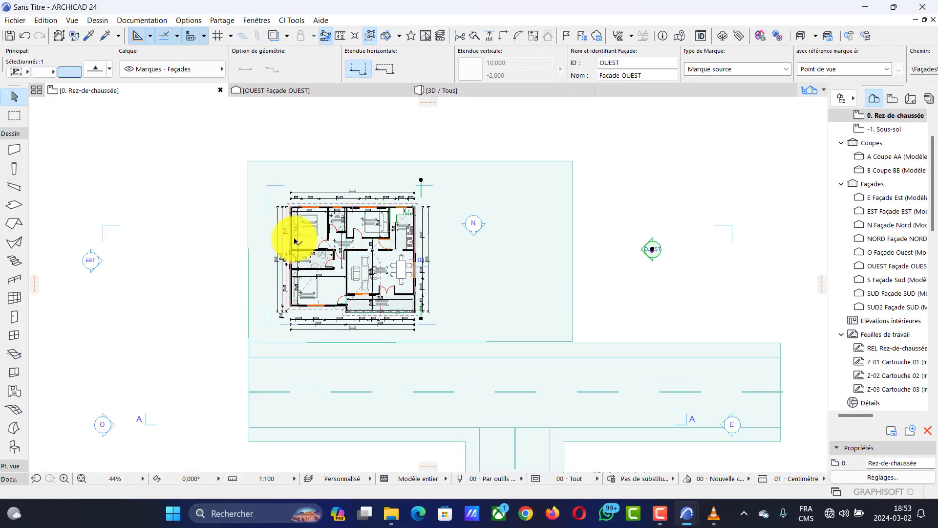
- Select all the walls of the ground floor plan using the Wall tool
{"action": "scroll", "coordinate": [288, 256], "scroll_direction": "up", "scroll_amount": 4}
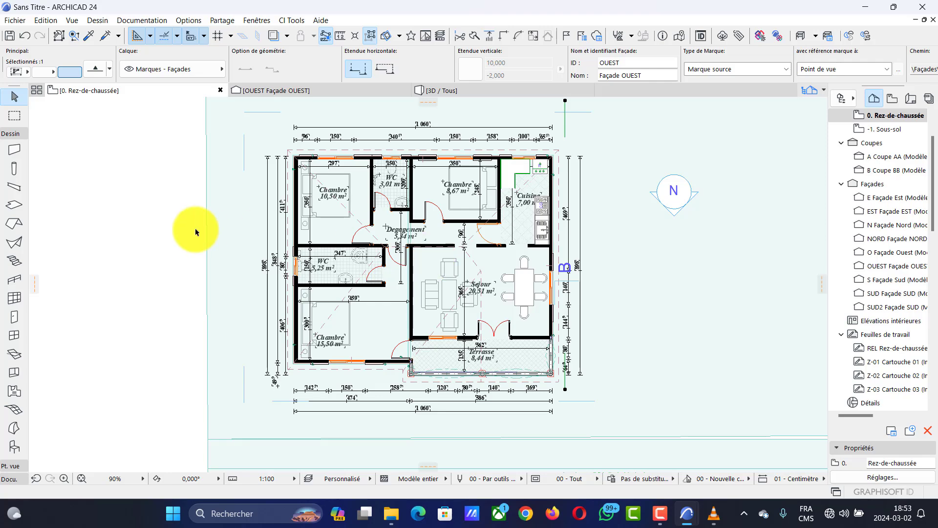
{"action": "scroll", "coordinate": [465, 269], "scroll_direction": "up", "scroll_amount": 3}
{"action": "scroll", "coordinate": [373, 262], "scroll_direction": "down", "scroll_amount": 4}
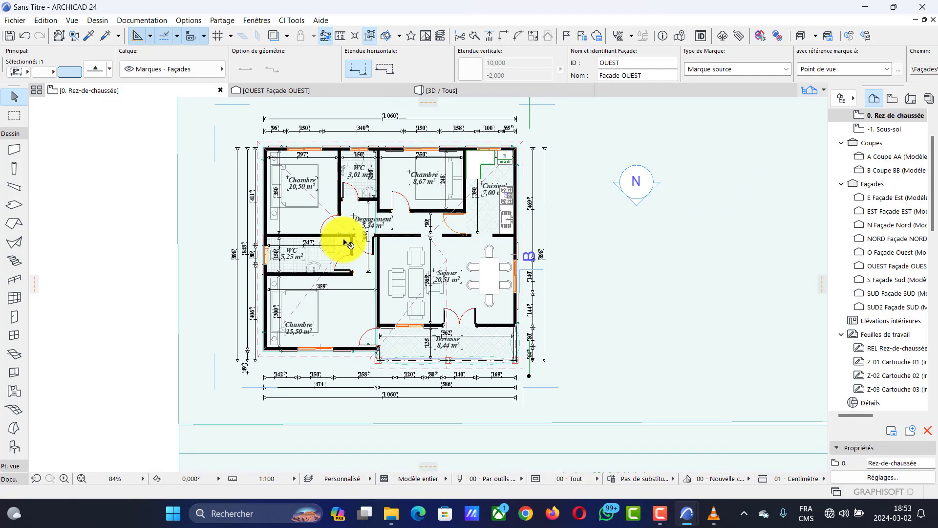
{"action": "scroll", "coordinate": [372, 262], "scroll_direction": "up", "scroll_amount": 3}
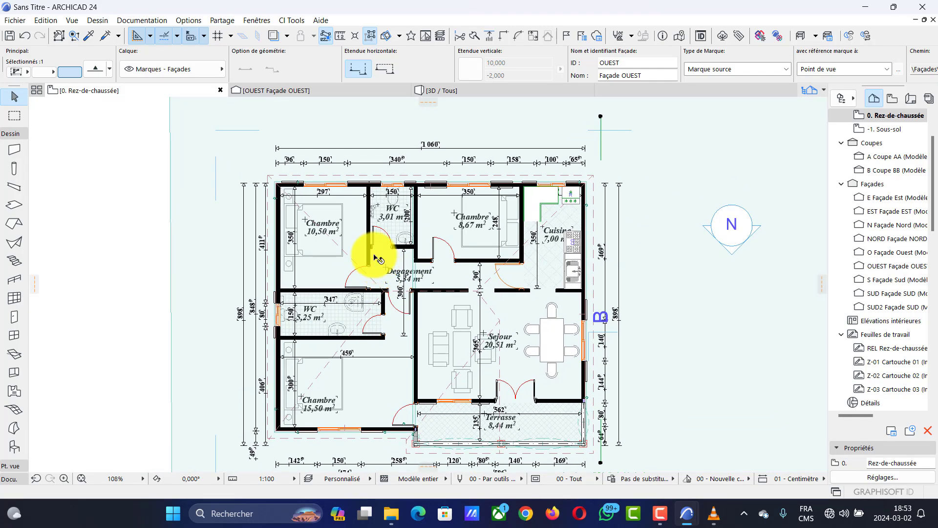
{"action": "scroll", "coordinate": [367, 372], "scroll_direction": "up", "scroll_amount": 2}
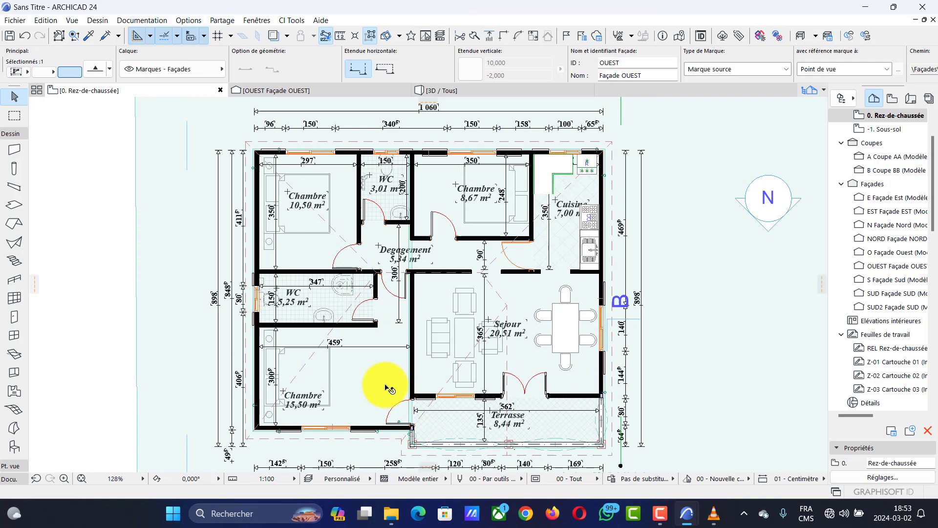
{"action": "scroll", "coordinate": [388, 388], "scroll_direction": "up", "scroll_amount": 1}
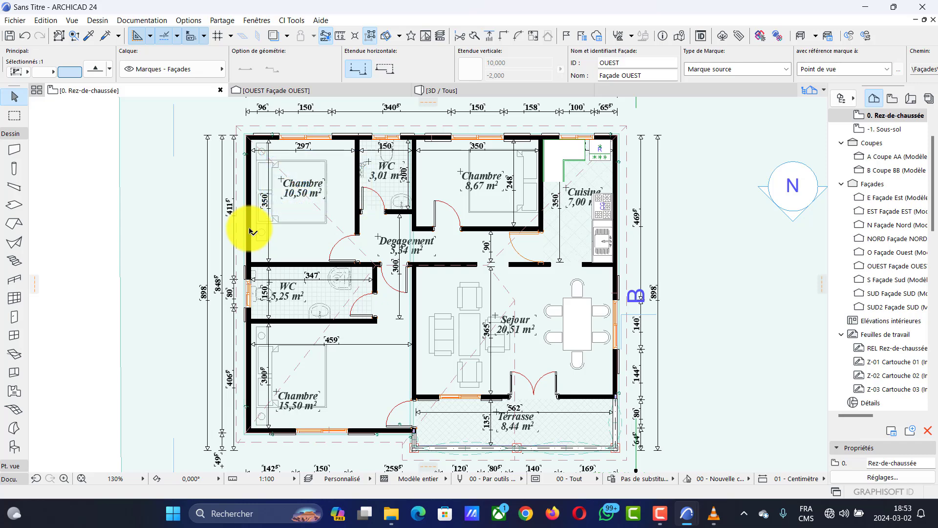
{"action": "left_click", "coordinate": [250, 231]}
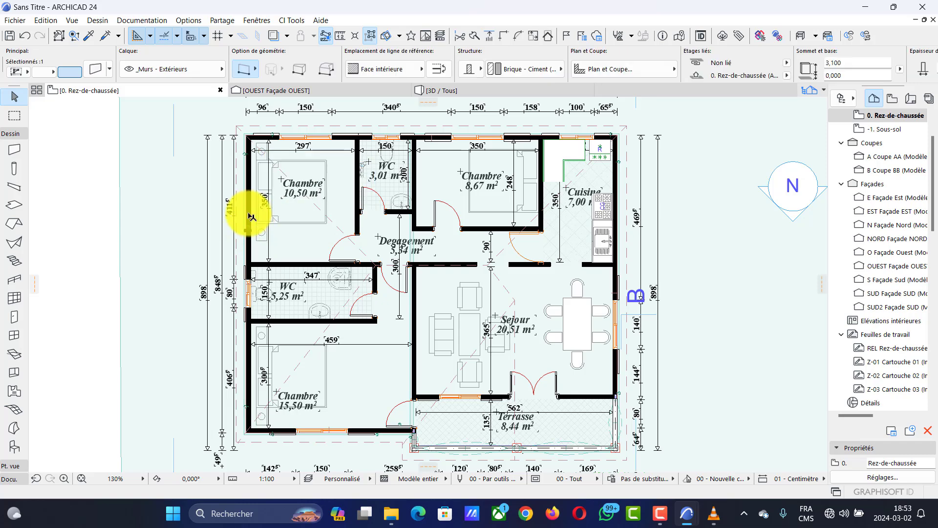
{"action": "key", "text": "ctrl+a"}
{"action": "left_click", "coordinate": [15, 149]}
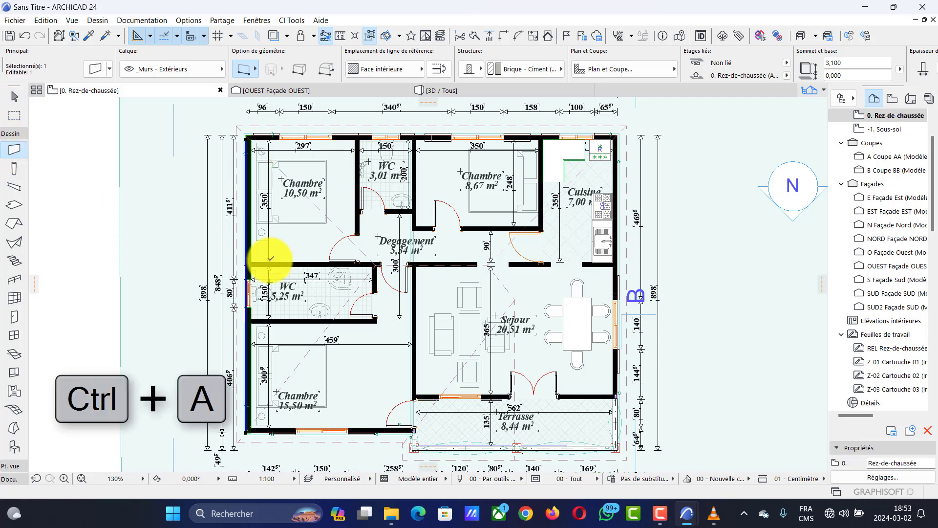
{"action": "key", "text": "ctrl+a"}
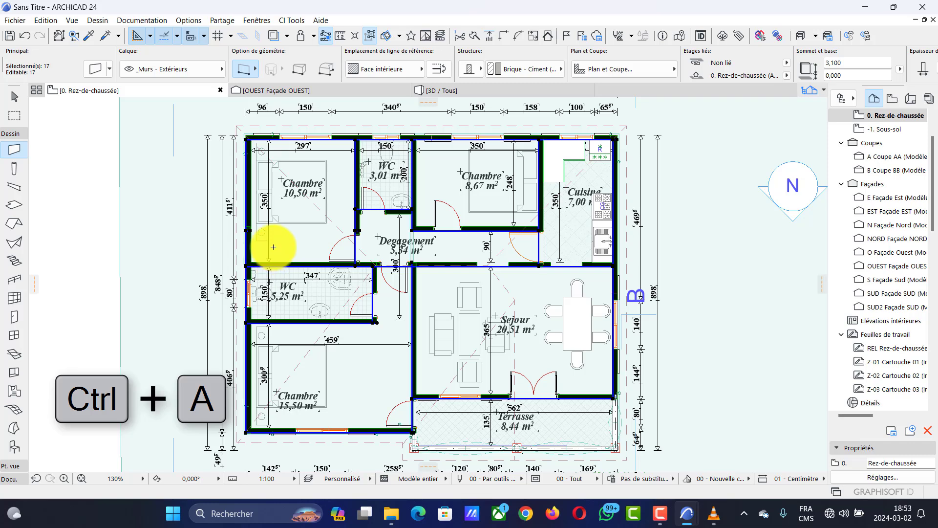
- Open the selected walls' settings and show the Nombre de briques (Formule) properties under Classification et Propriétés
{"action": "left_click", "coordinate": [98, 68]}
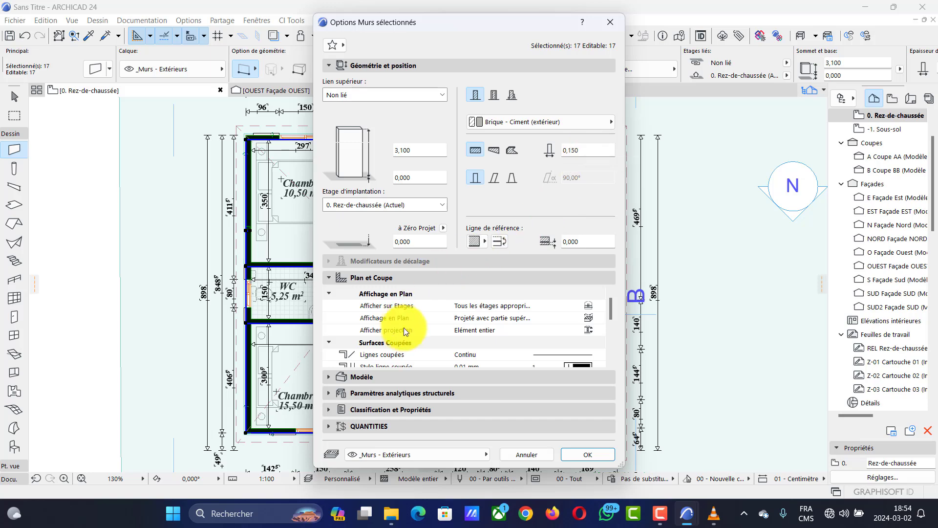
{"action": "left_click", "coordinate": [331, 409]}
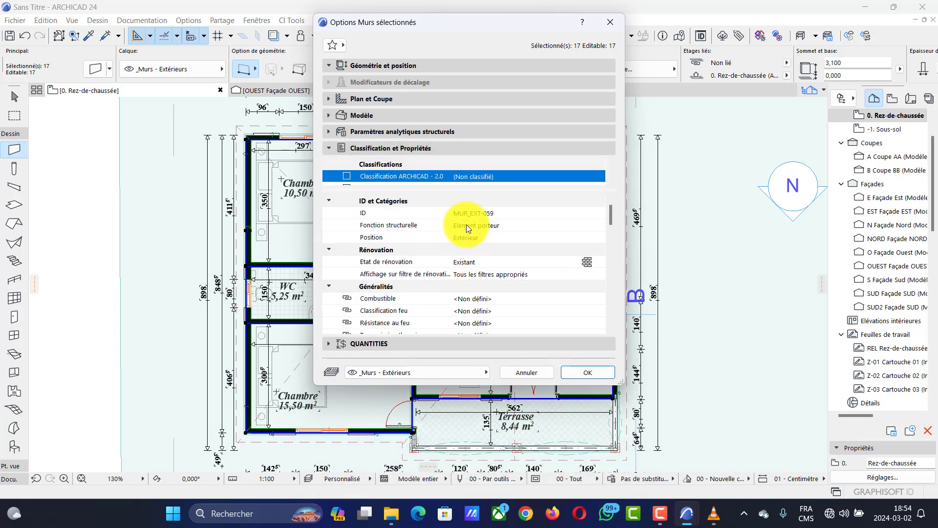
{"action": "scroll", "coordinate": [462, 226], "scroll_direction": "down", "scroll_amount": 6}
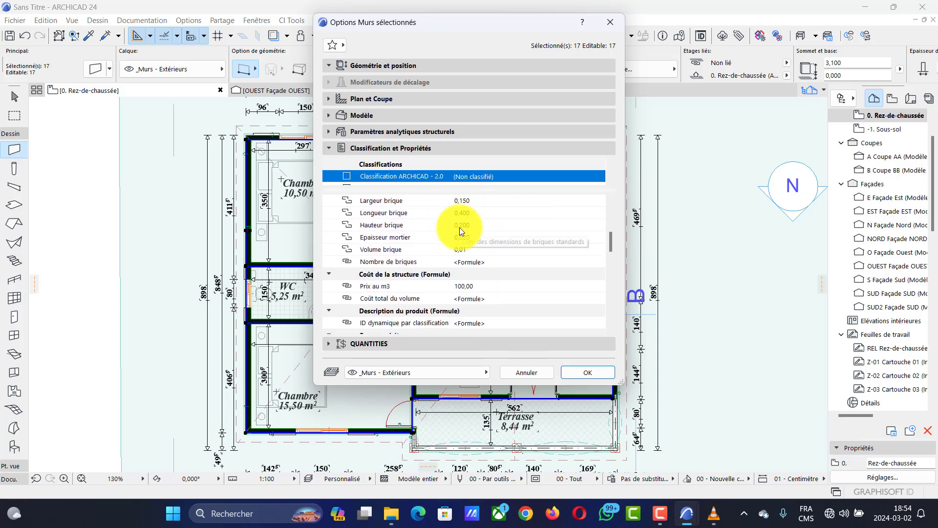
{"action": "scroll", "coordinate": [460, 229], "scroll_direction": "up", "scroll_amount": 4}
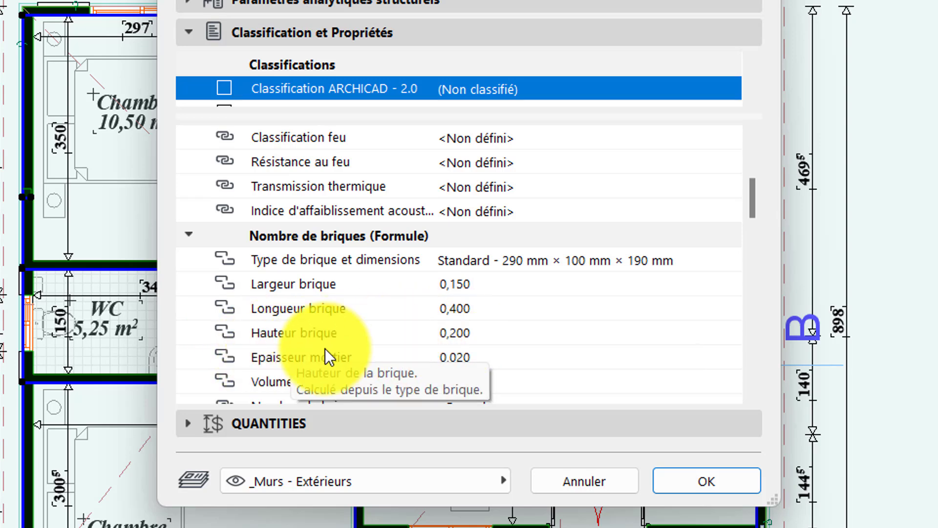
{"action": "scroll", "coordinate": [351, 361], "scroll_direction": "down", "scroll_amount": 3}
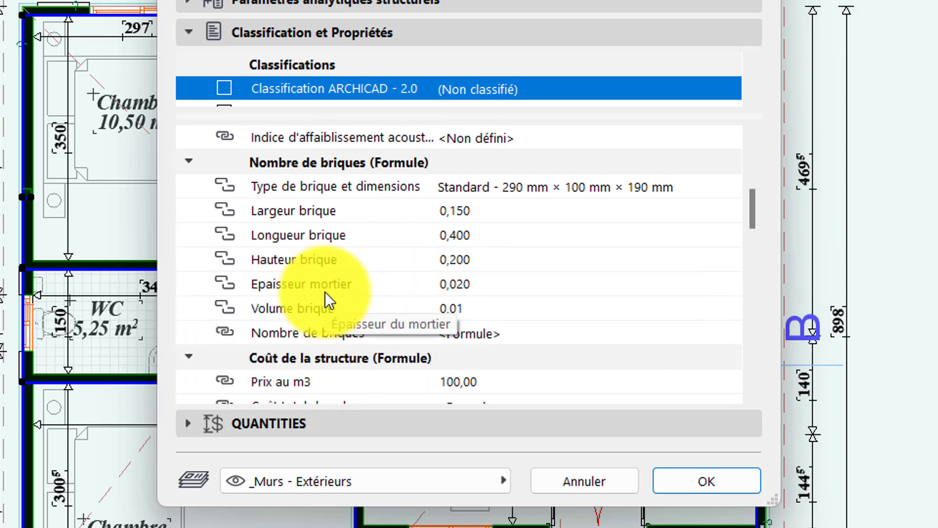
- Set the walls' Volume brique property to 0,012, accept the wall settings and clear the selection
{"action": "left_click", "coordinate": [460, 307]}
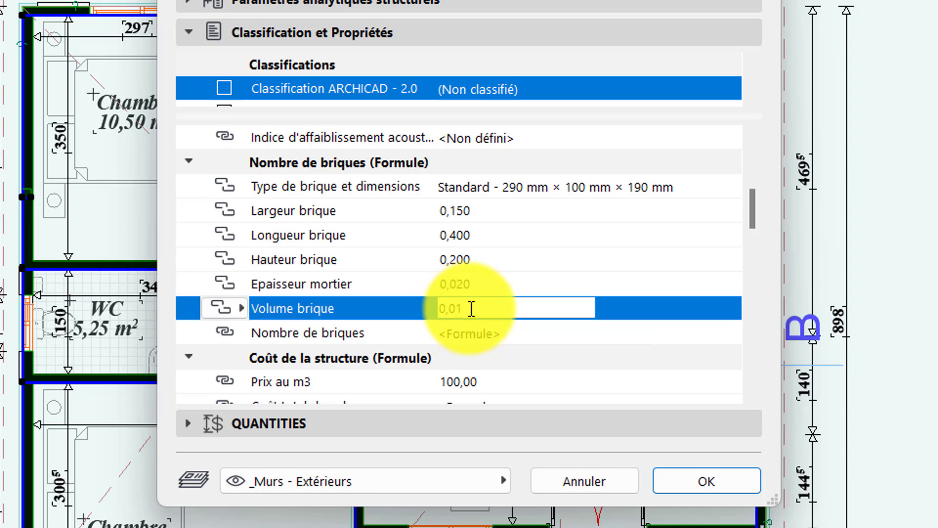
{"action": "type", "text": "2"}
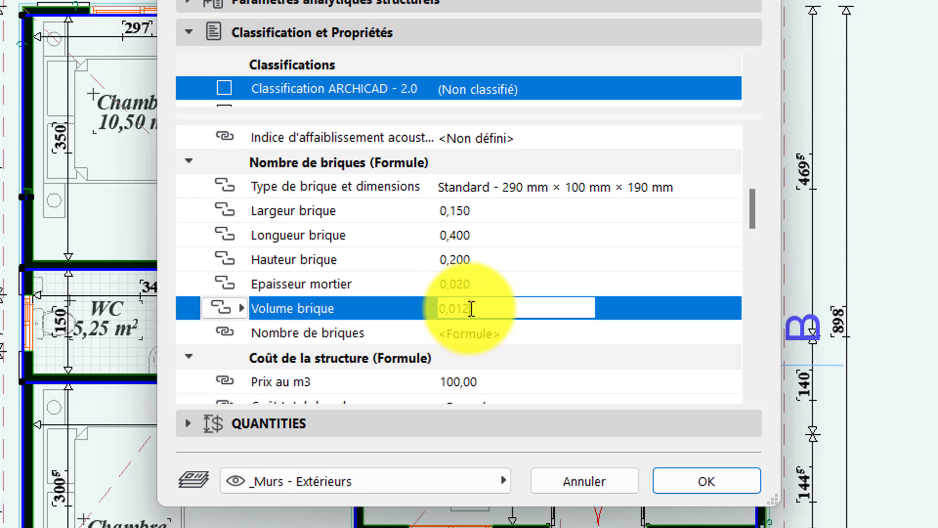
{"action": "left_click", "coordinate": [450, 267]}
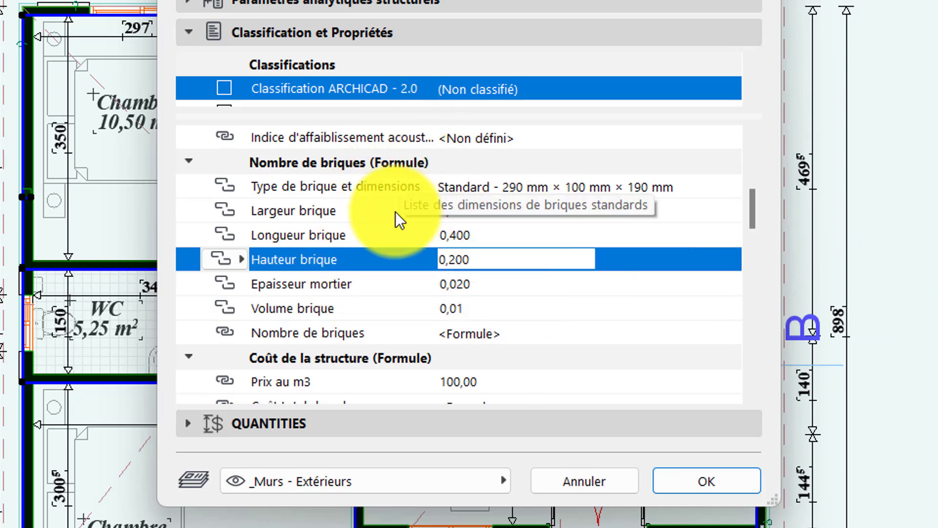
{"action": "scroll", "coordinate": [394, 219], "scroll_direction": "up", "scroll_amount": 5}
{"action": "scroll", "coordinate": [394, 219], "scroll_direction": "up", "scroll_amount": 2}
{"action": "scroll", "coordinate": [394, 219], "scroll_direction": "down", "scroll_amount": 12}
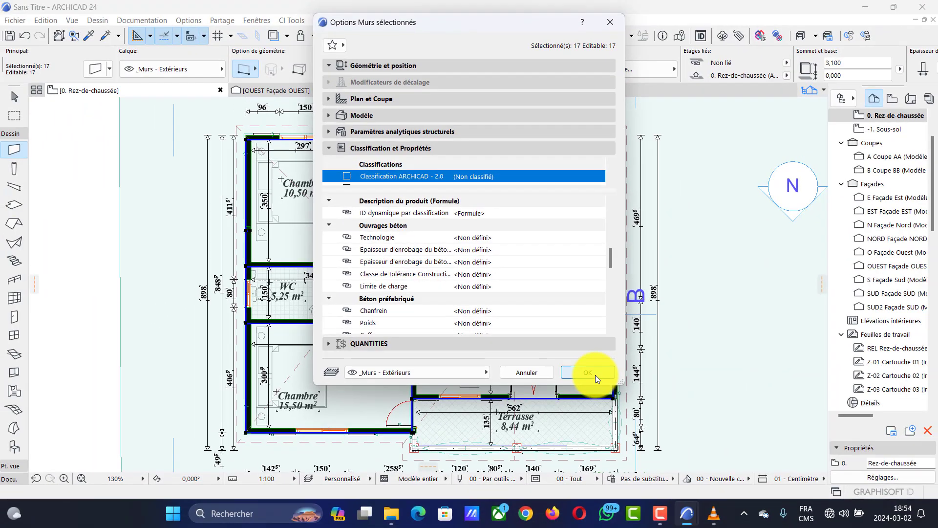
{"action": "left_click", "coordinate": [638, 416]}
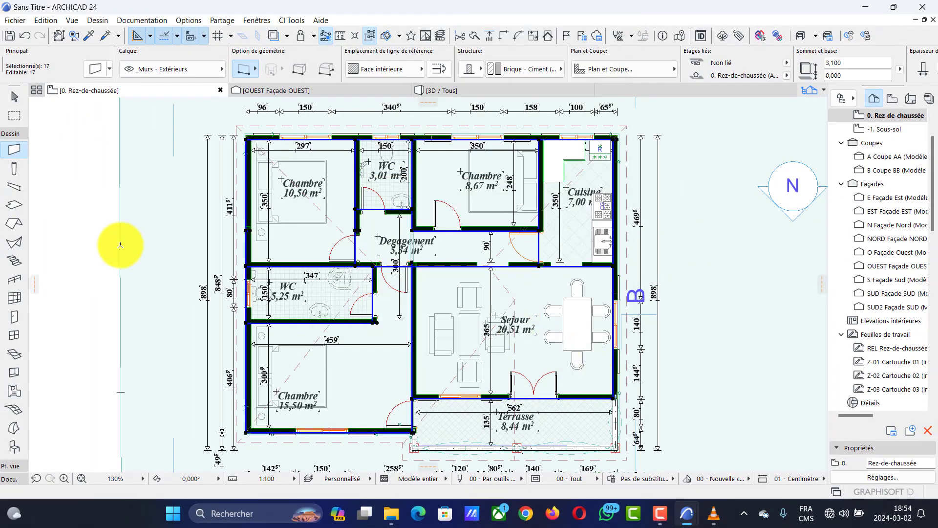
{"action": "key", "text": "Escape"}
{"action": "key", "text": "Escape"}
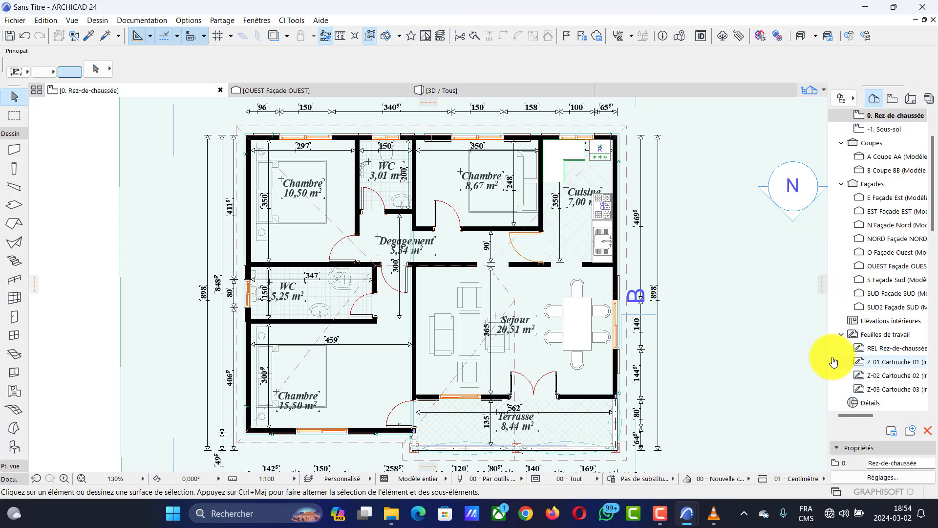
- Open the NE-06 Inventaire Murs schedule and look over its rows and columns
{"action": "left_click_drag", "start_coordinate": [825, 360], "coordinate": [806, 361]}
{"action": "scroll", "coordinate": [875, 359], "scroll_direction": "down", "scroll_amount": 6}
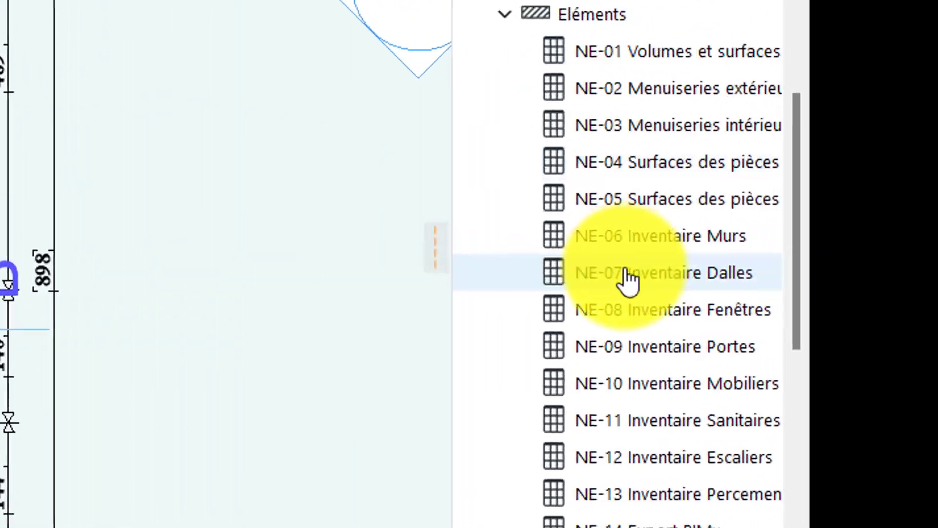
{"action": "scroll", "coordinate": [631, 282], "scroll_direction": "down", "scroll_amount": 1}
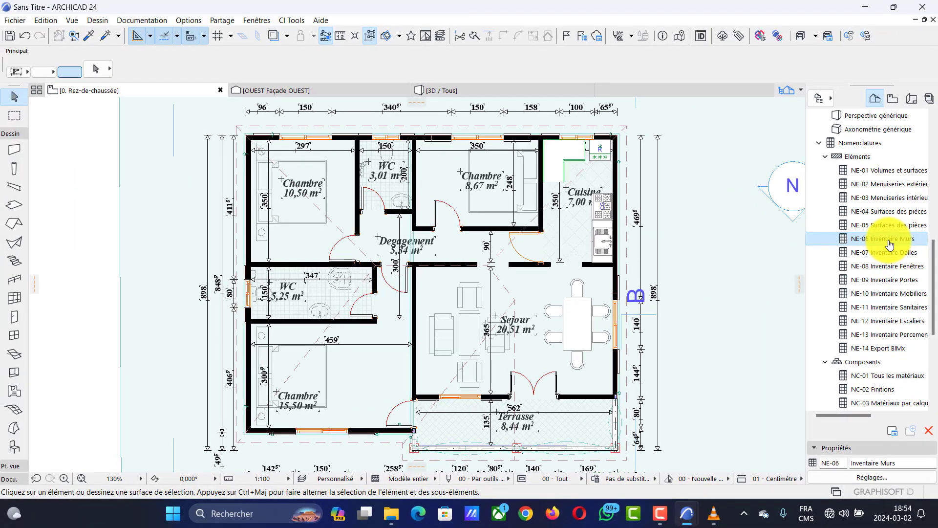
{"action": "double_click", "coordinate": [677, 139]}
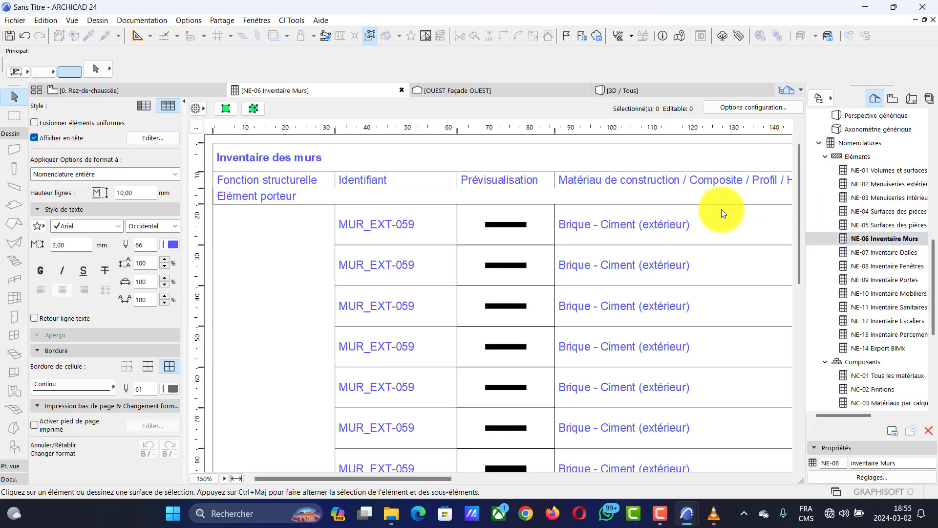
{"action": "scroll", "coordinate": [571, 250], "scroll_direction": "down", "scroll_amount": 10}
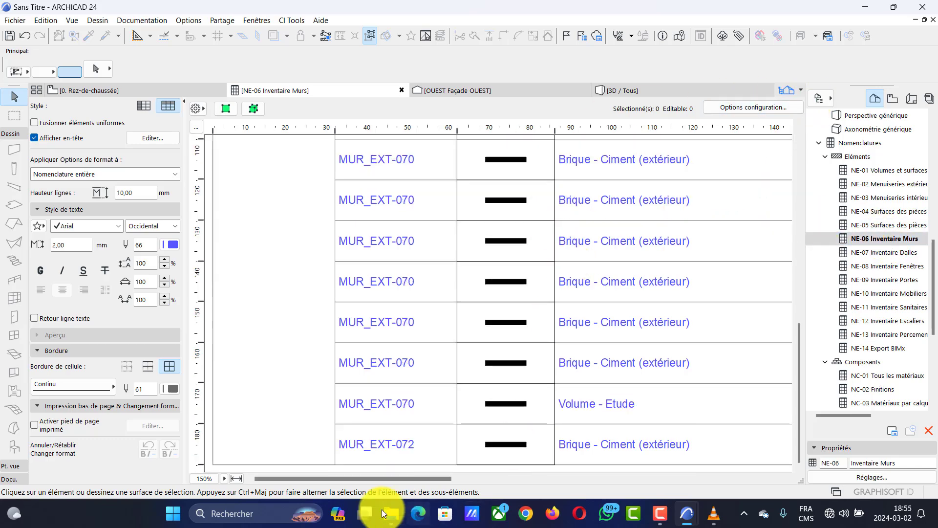
{"action": "left_click_drag", "start_coordinate": [374, 480], "coordinate": [735, 460]}
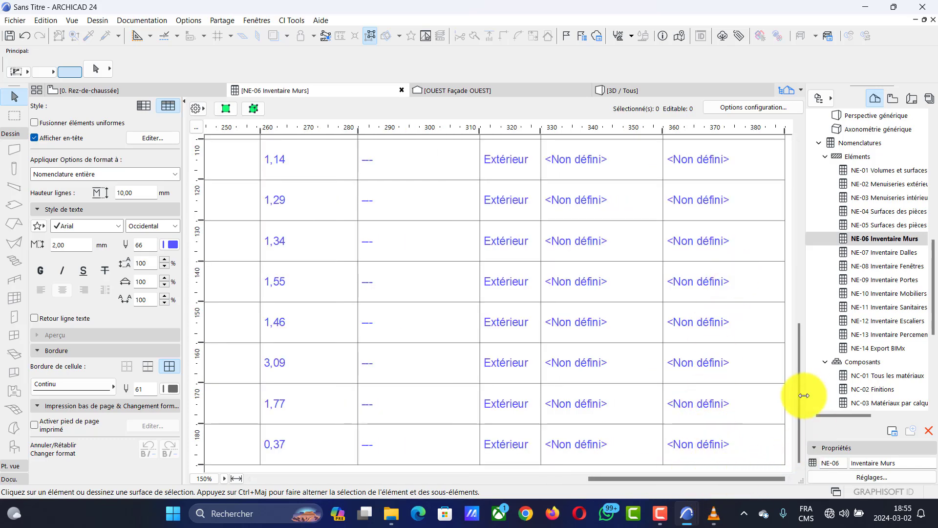
{"action": "left_click_drag", "start_coordinate": [797, 395], "coordinate": [781, 182]}
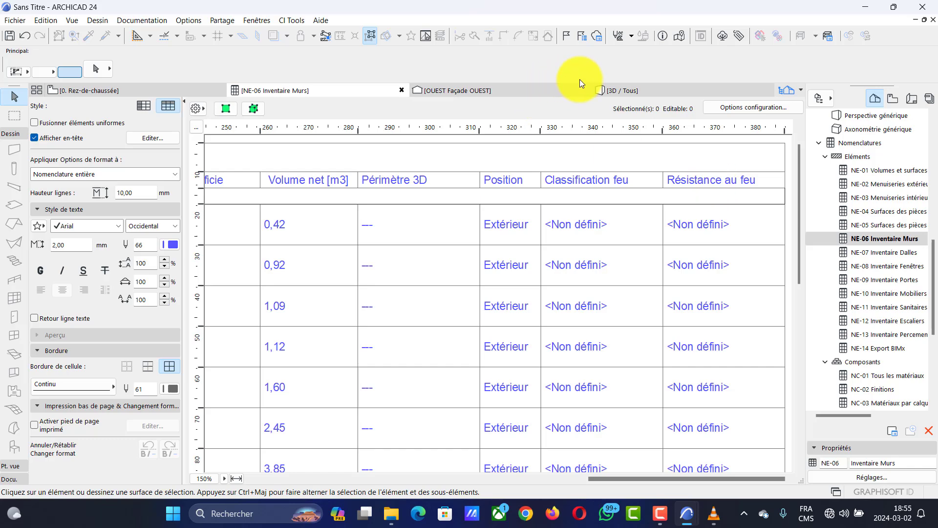
- Remove the Résistance au feu, Classification feu, Position and Périmètre 3D fields from the wall schedule's configuration
{"action": "left_click", "coordinate": [746, 110]}
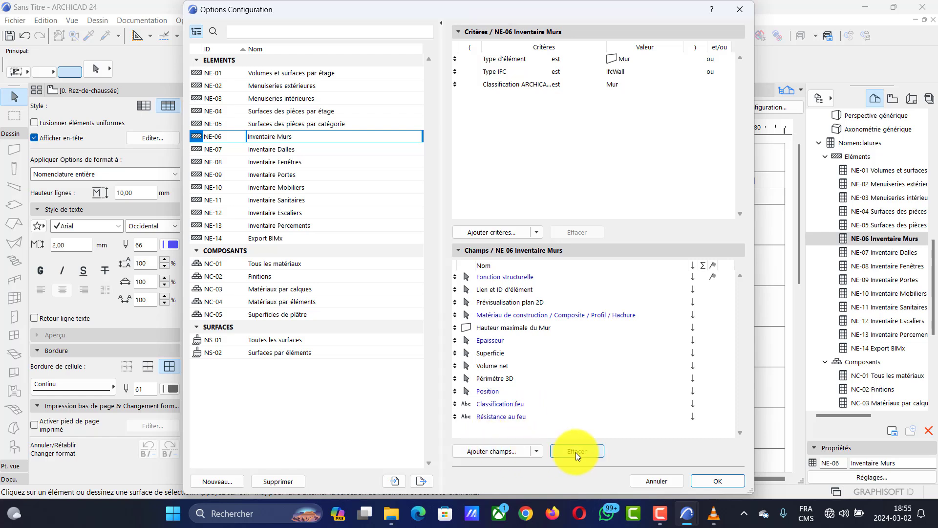
{"action": "left_click", "coordinate": [500, 417]}
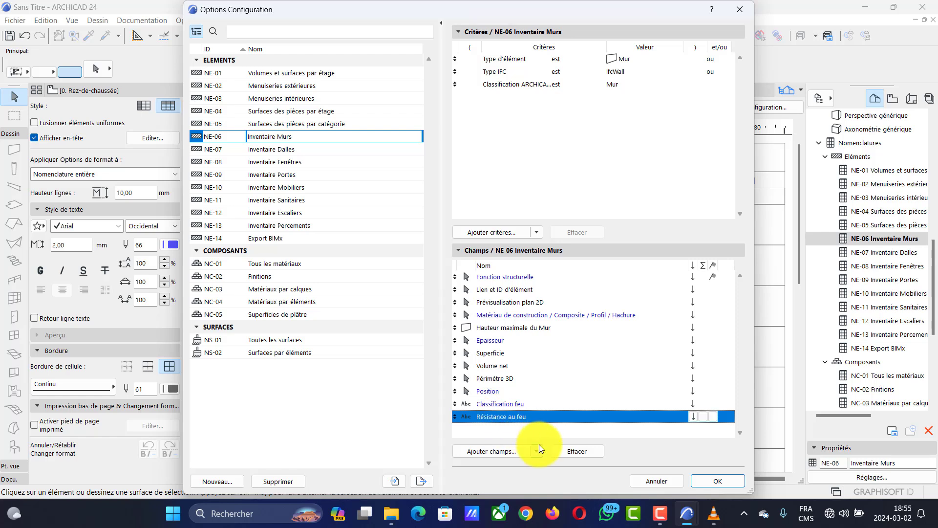
{"action": "left_click", "coordinate": [577, 454]}
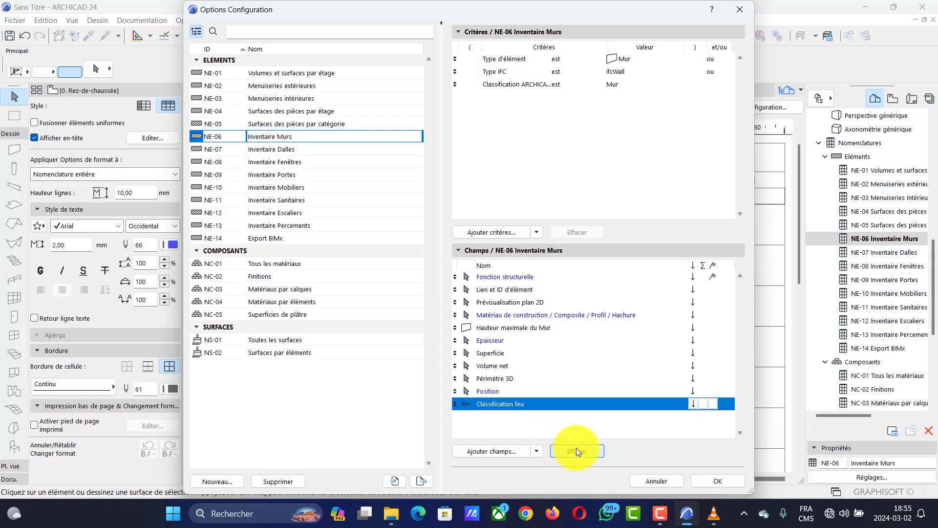
{"action": "left_click", "coordinate": [576, 451]}
{"action": "left_click", "coordinate": [576, 451]}
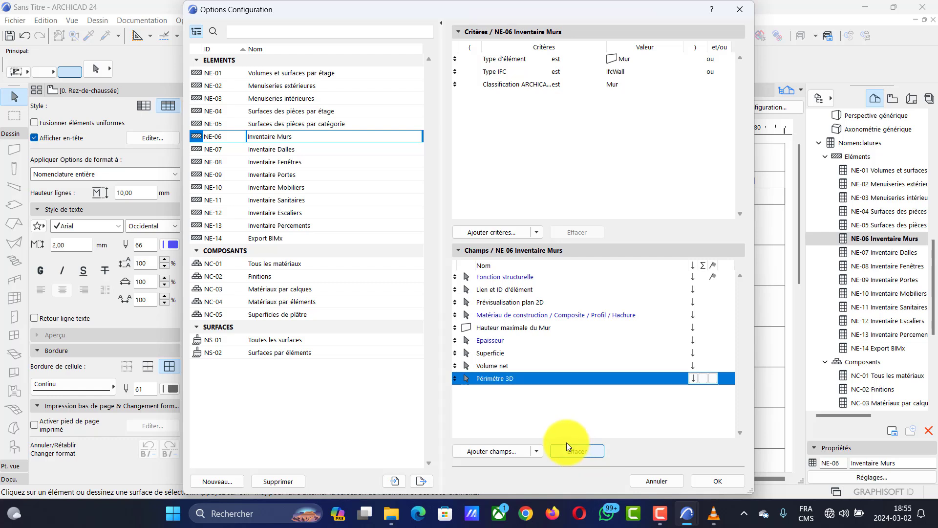
{"action": "left_click", "coordinate": [586, 453]}
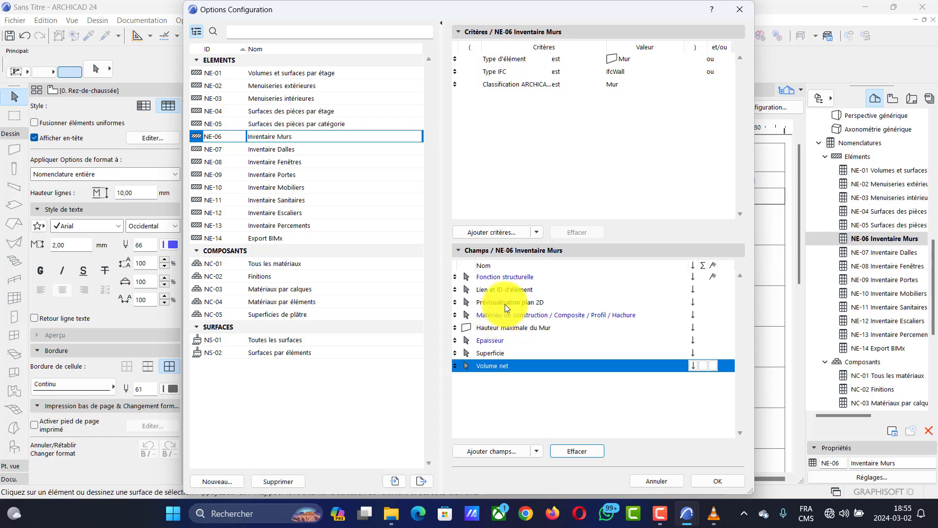
- Remove the Prévisualisation plan 2D and Lien et ID d'élément fields from the NE-06 Inventaire Murs configuration
{"action": "left_click", "coordinate": [539, 305]}
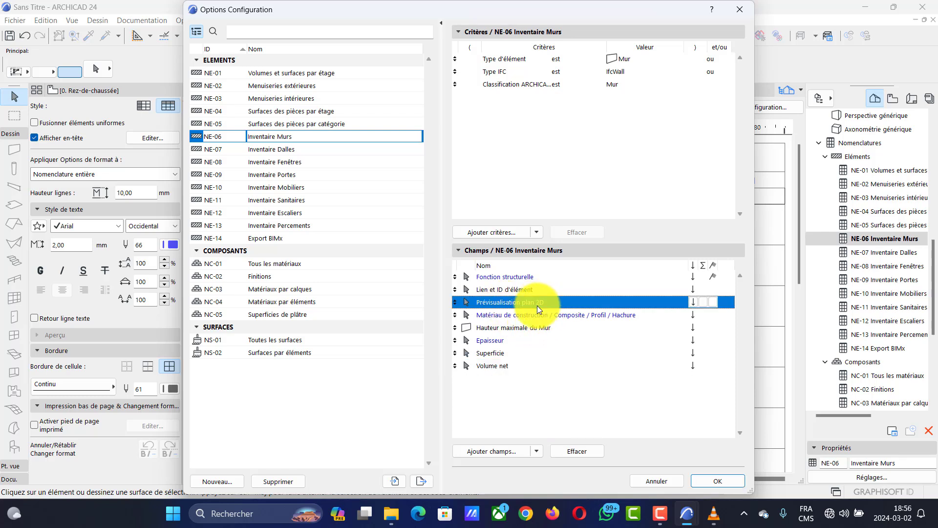
{"action": "left_click", "coordinate": [577, 450]}
{"action": "left_click", "coordinate": [515, 290]}
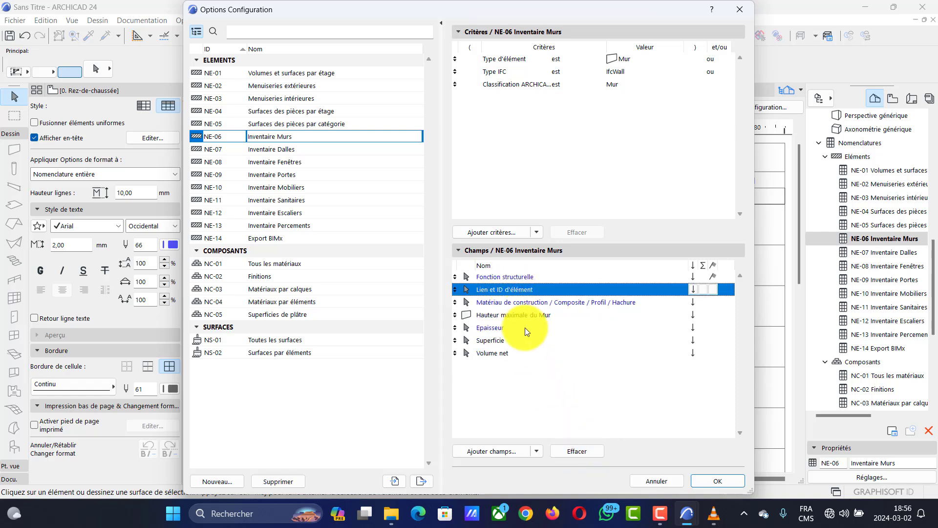
{"action": "left_click", "coordinate": [579, 449]}
{"action": "left_click", "coordinate": [485, 293]}
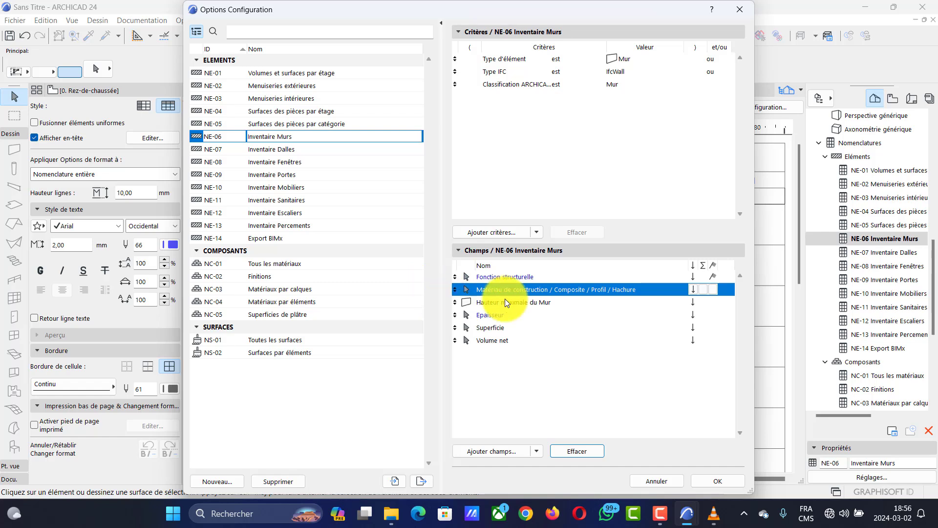
- Add the Nombre de briques property as a field in the NE-06 Inventaire Murs configuration
{"action": "left_click", "coordinate": [477, 361]}
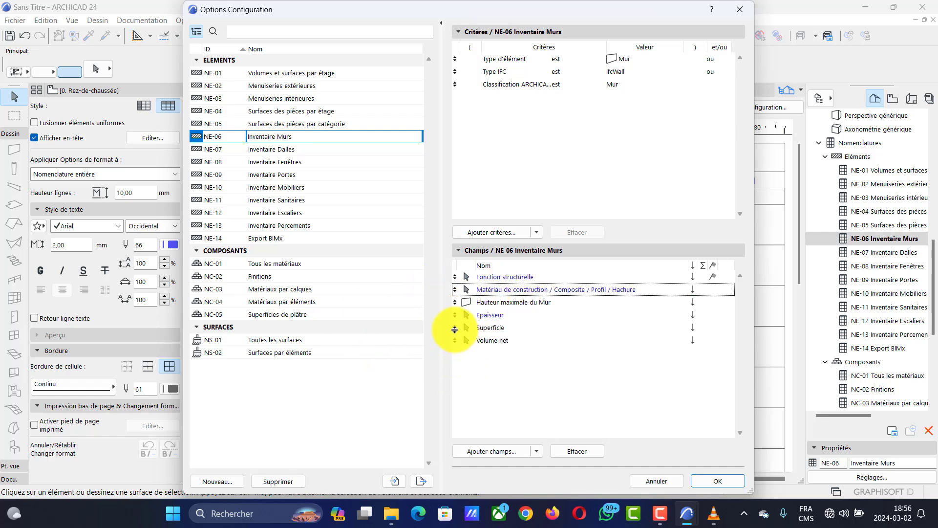
{"action": "left_click", "coordinate": [494, 451]}
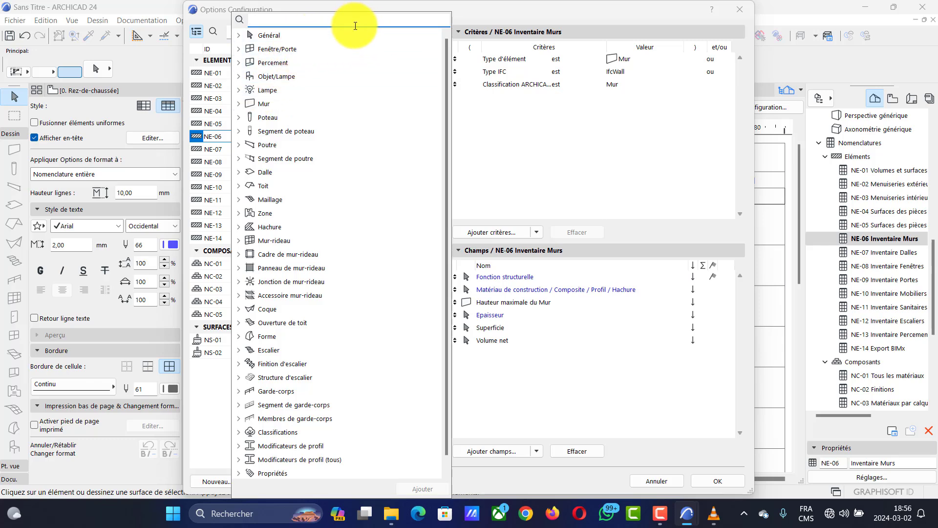
{"action": "type", "text": "bri"}
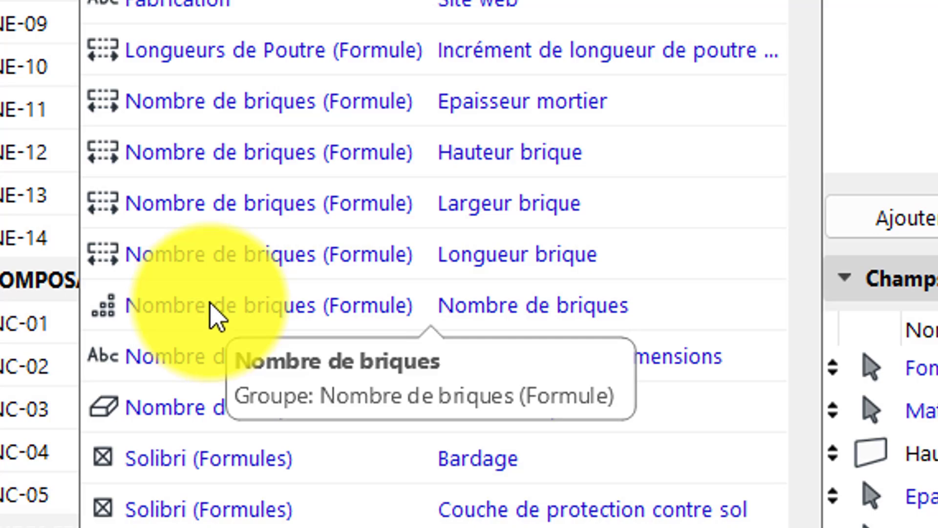
{"action": "double_click", "coordinate": [215, 315]}
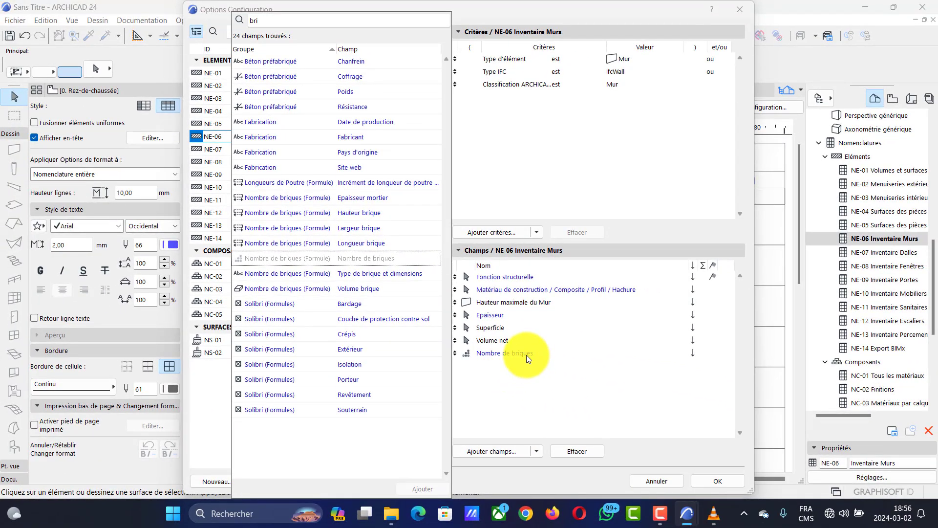
- Turn on the sum for the Nombre de briques field and accept the schedule configuration
{"action": "left_click", "coordinate": [525, 355]}
{"action": "left_click", "coordinate": [514, 353]}
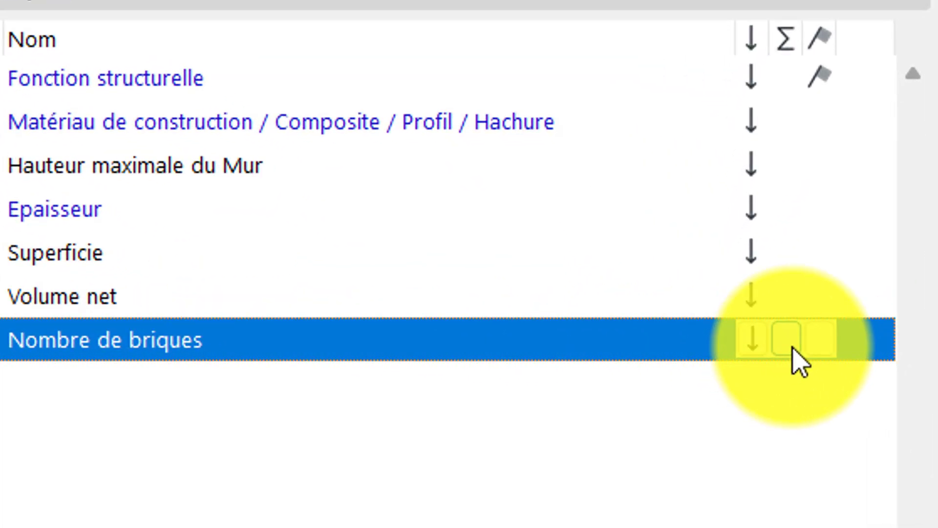
{"action": "left_click", "coordinate": [786, 338]}
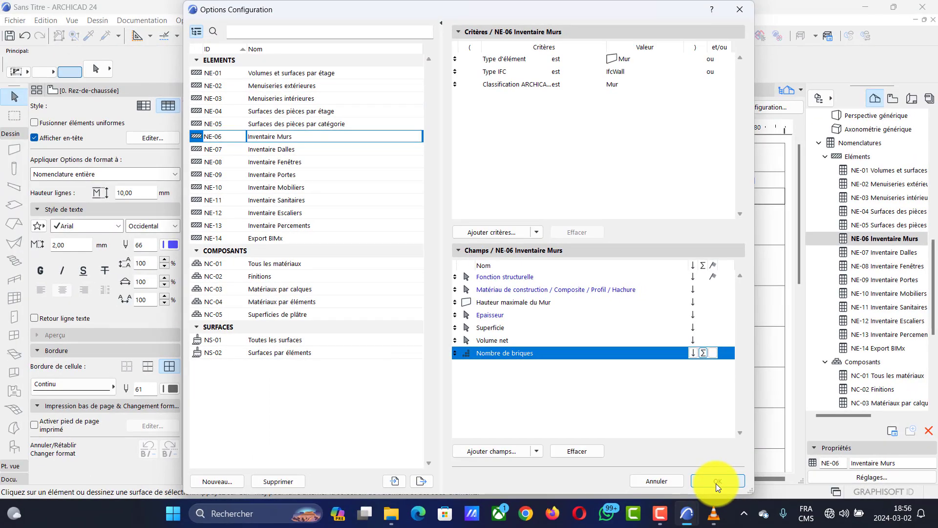
{"action": "left_click", "coordinate": [717, 481]}
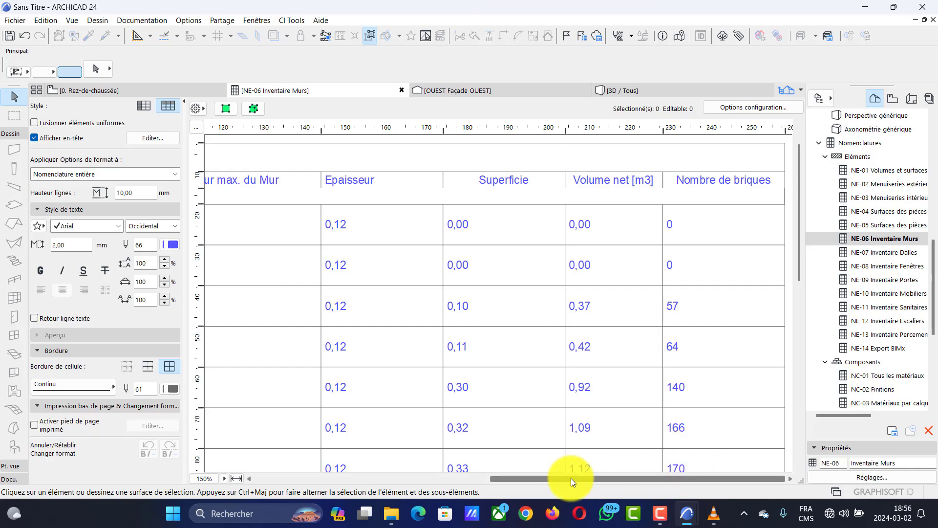
- Look over the wall schedule's columns and rows down to the Nombre de briques total
{"action": "left_click_drag", "start_coordinate": [573, 480], "coordinate": [347, 483]}
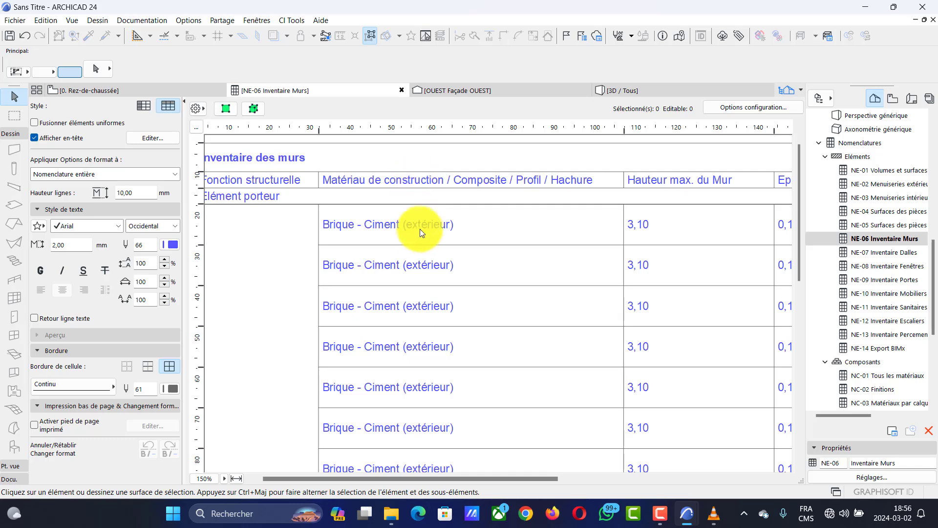
{"action": "scroll", "coordinate": [416, 244], "scroll_direction": "down", "scroll_amount": 10}
{"action": "left_click_drag", "start_coordinate": [469, 482], "coordinate": [592, 479]}
{"action": "scroll", "coordinate": [660, 311], "scroll_direction": "up", "scroll_amount": 10}
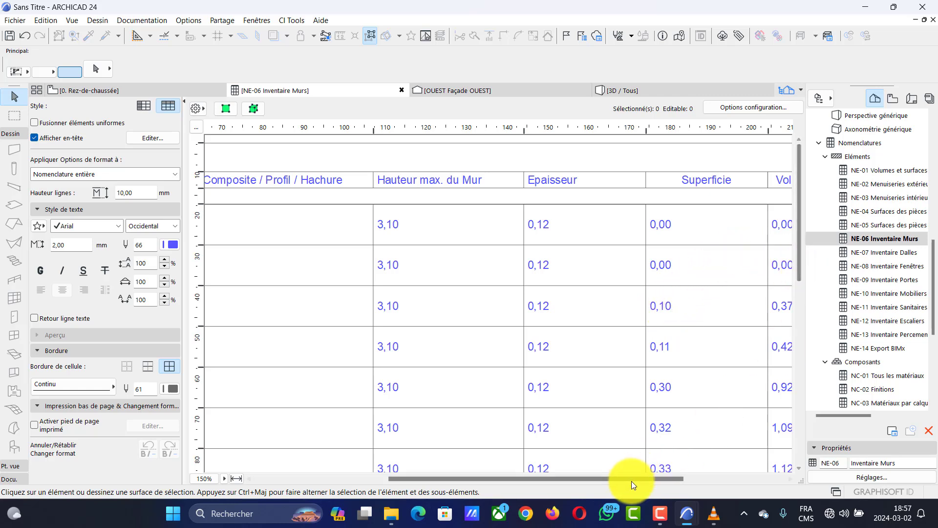
{"action": "left_click_drag", "start_coordinate": [649, 476], "coordinate": [752, 477]}
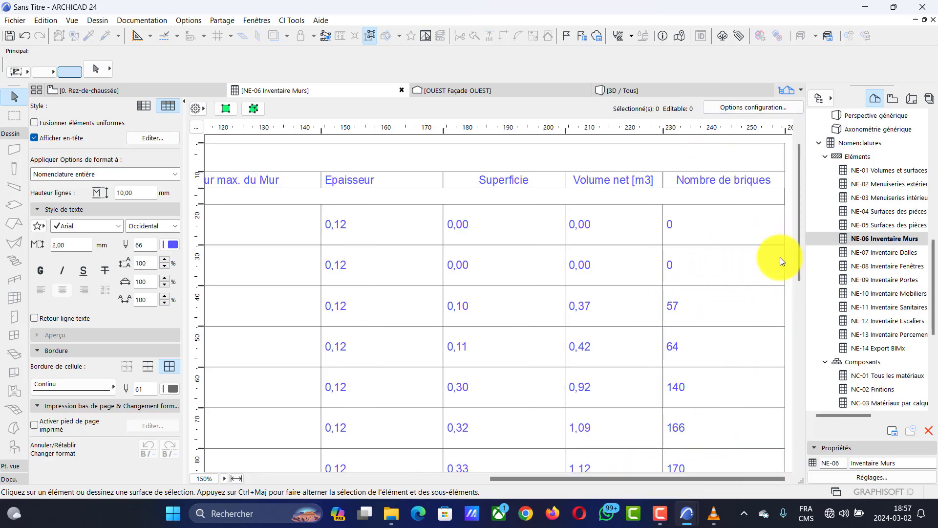
{"action": "left_click_drag", "start_coordinate": [799, 245], "coordinate": [837, 445]}
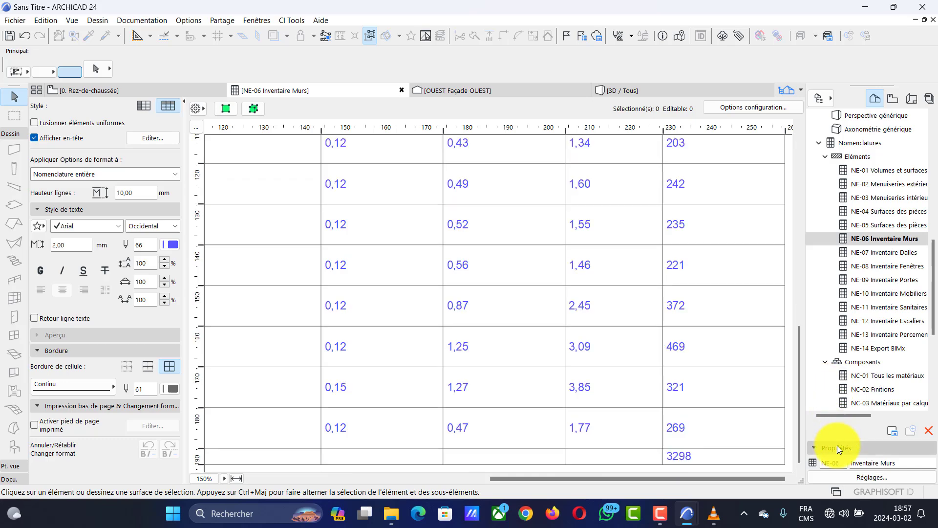
{"action": "mouse_move", "coordinate": [678, 476]}
{"action": "left_mouse_down"}
{"action": "mouse_move", "coordinate": [528, 491]}
{"action": "mouse_move", "coordinate": [522, 479]}
{"action": "mouse_move", "coordinate": [672, 482]}
{"action": "left_mouse_up"}
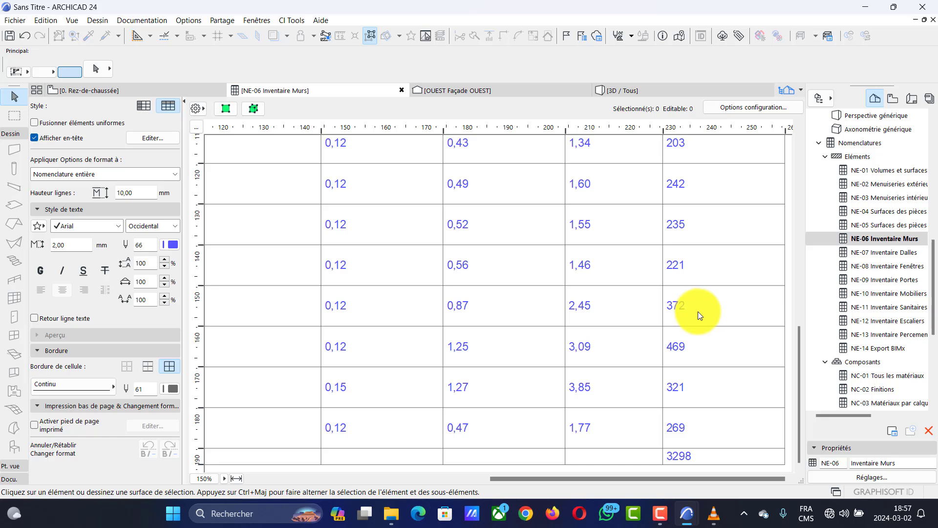
- Print the NE-06 wall schedule to PDF in black and white
{"action": "key", "text": "ctrl+p"}
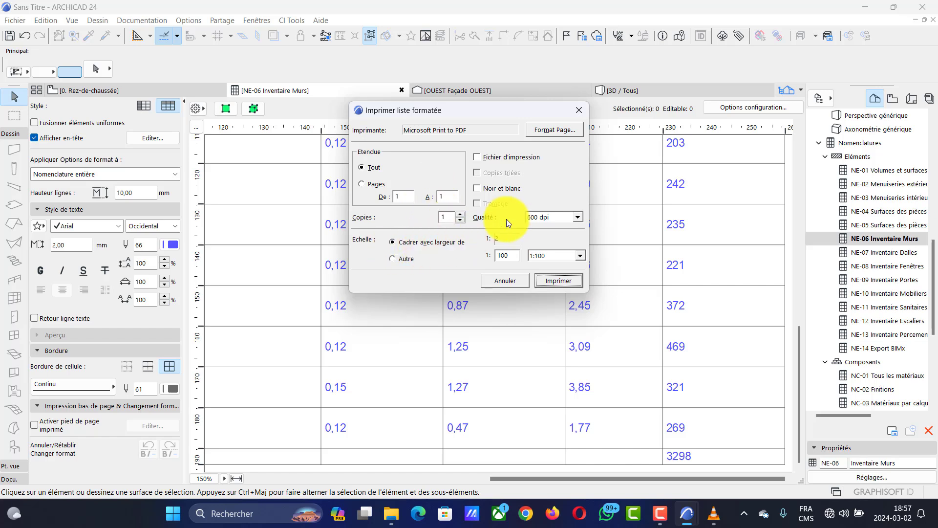
{"action": "left_click", "coordinate": [489, 192]}
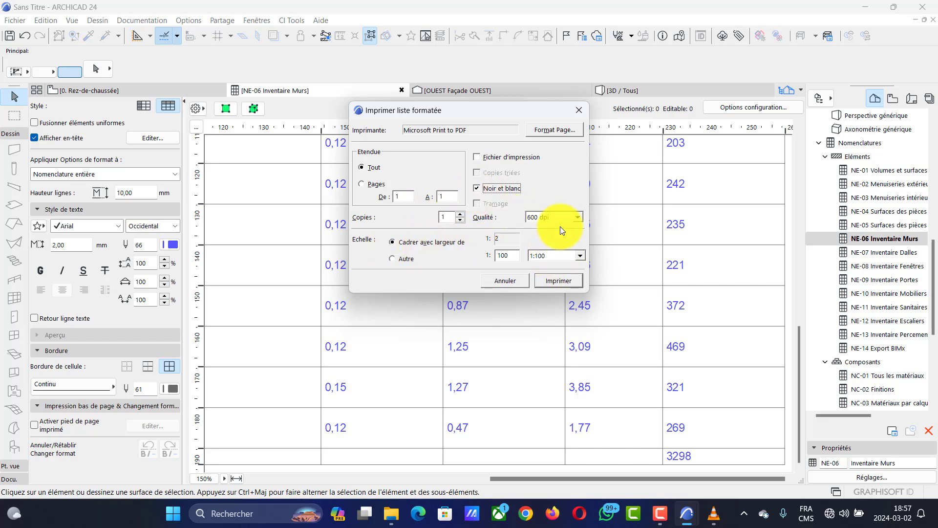
{"action": "left_click", "coordinate": [560, 276]}
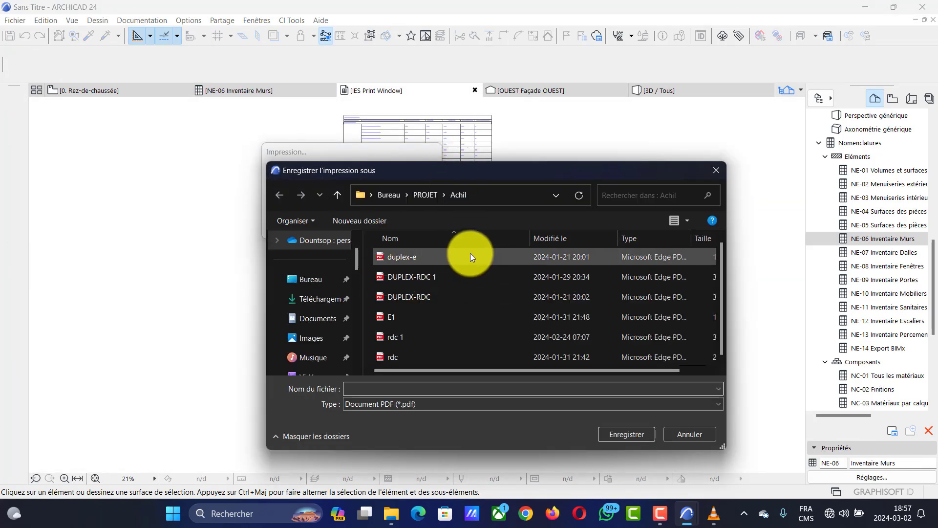
- Save the printed PDF as devis Aglo in the client's folder inside PROJET
{"action": "left_click", "coordinate": [444, 194]}
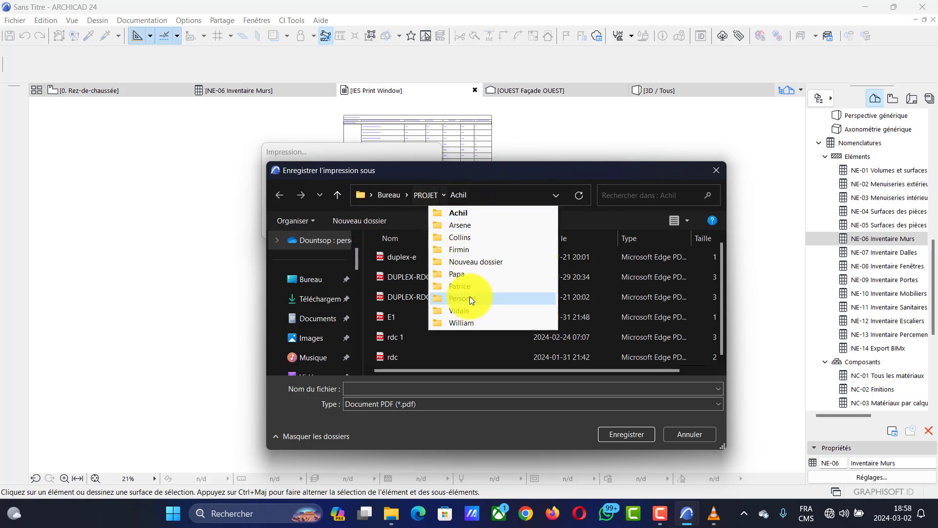
{"action": "left_click", "coordinate": [464, 310]}
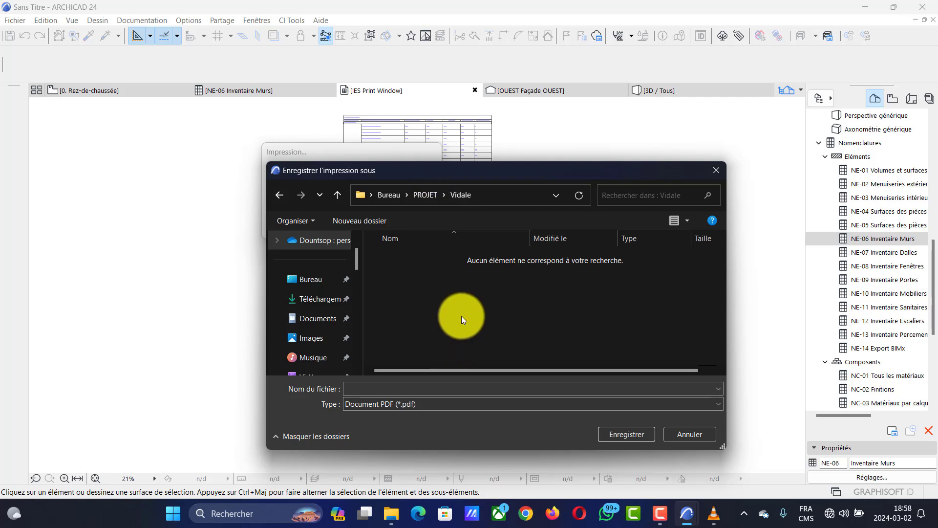
{"action": "left_click", "coordinate": [407, 392]}
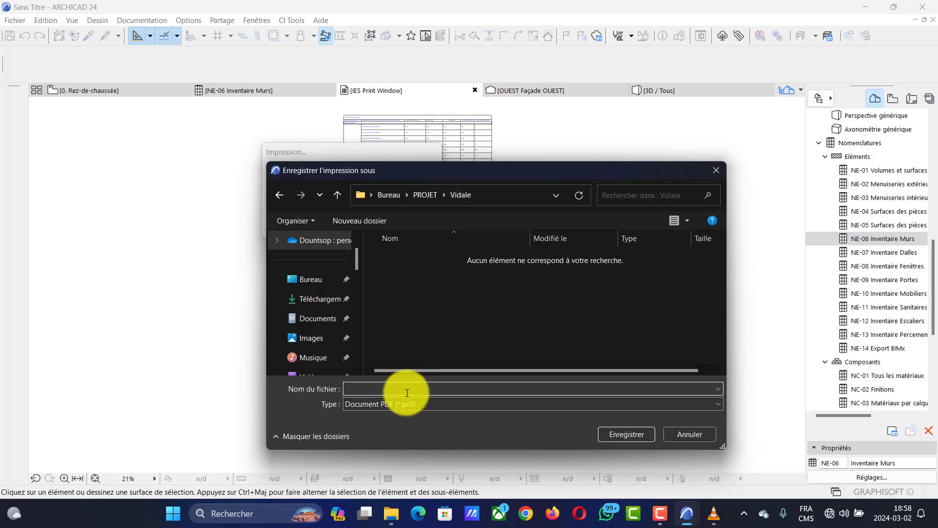
{"action": "type", "text": "devis a"}
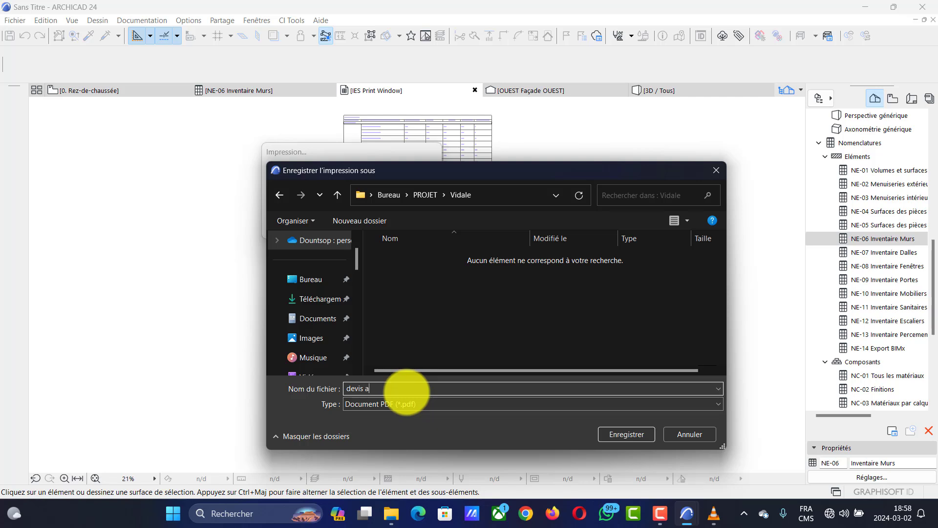
{"action": "key", "text": "BackSpace"}
{"action": "type", "text": "Aglo"}
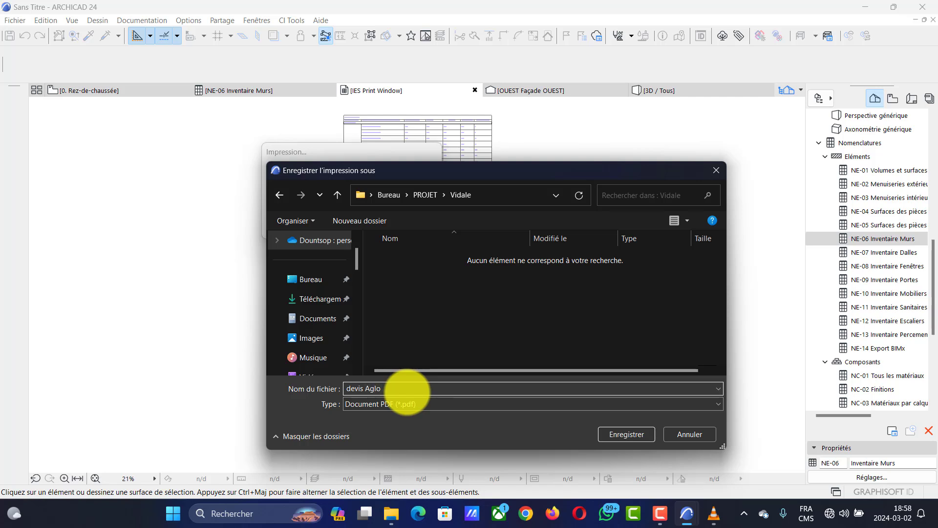
{"action": "left_click", "coordinate": [626, 434]}
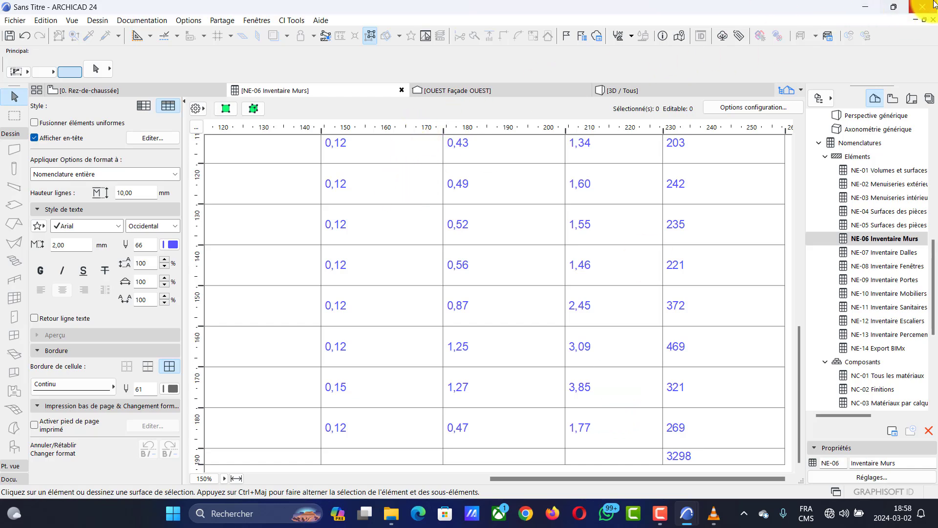
- Switch to the other open ARCHICAD project and examine its green-roofed house in 3D from several angles
{"action": "left_click", "coordinate": [865, 7]}
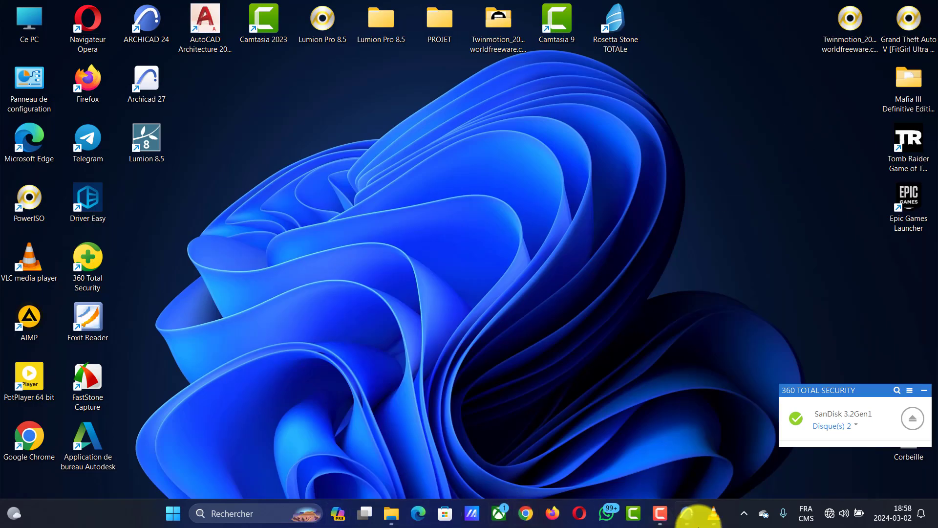
{"action": "mouse_move", "coordinate": [686, 508]}
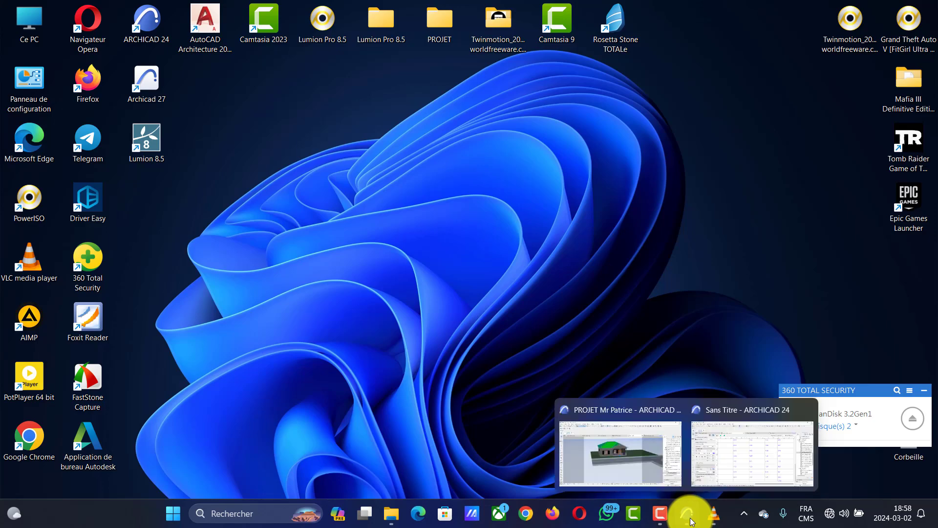
{"action": "left_click", "coordinate": [612, 452]}
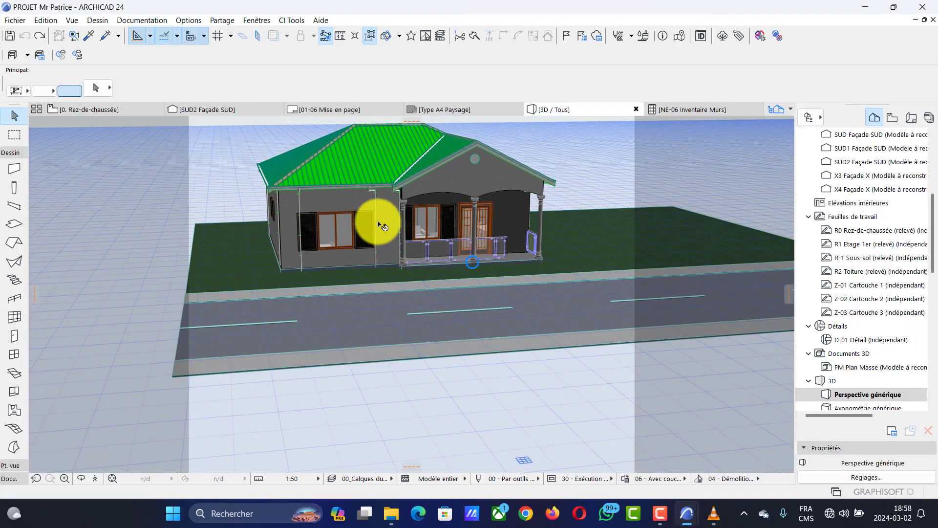
{"action": "scroll", "coordinate": [412, 256], "scroll_direction": "up", "scroll_amount": 2}
{"action": "scroll", "coordinate": [430, 254], "scroll_direction": "up", "scroll_amount": 2}
{"action": "middle_click_drag", "start_coordinate": [435, 252], "coordinate": [295, 206], "text": "shift"}
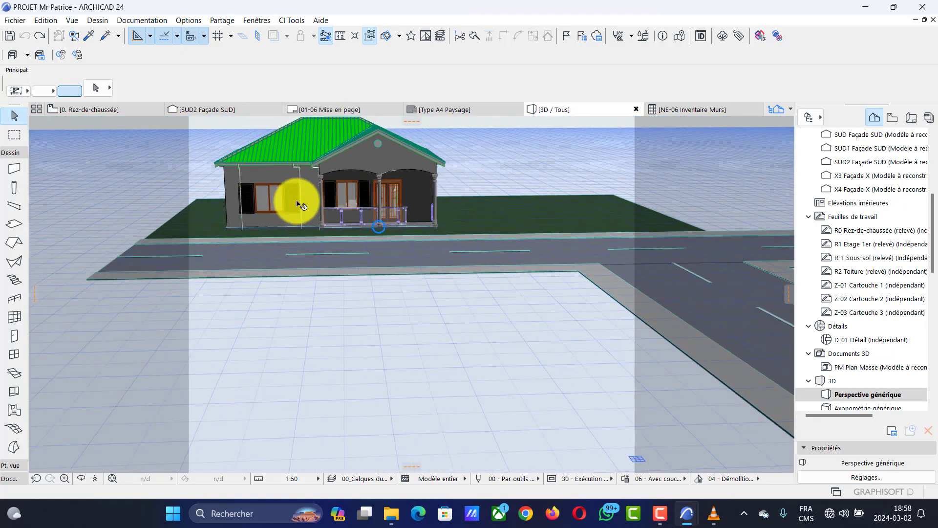
{"action": "scroll", "coordinate": [283, 131], "scroll_direction": "up", "scroll_amount": 5}
{"action": "scroll", "coordinate": [282, 135], "scroll_direction": "up", "scroll_amount": 3}
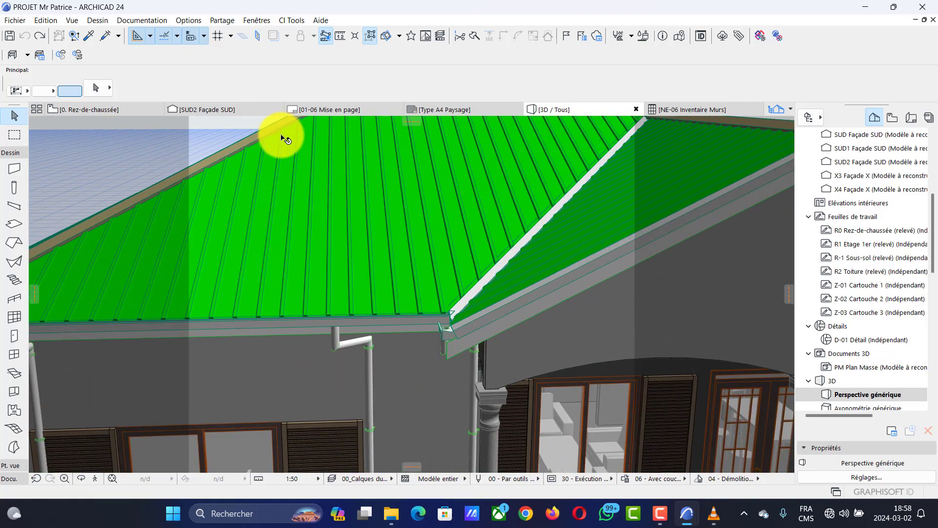
{"action": "scroll", "coordinate": [398, 243], "scroll_direction": "up", "scroll_amount": 2}
{"action": "middle_click_drag", "start_coordinate": [269, 253], "coordinate": [690, 299], "text": "shift"}
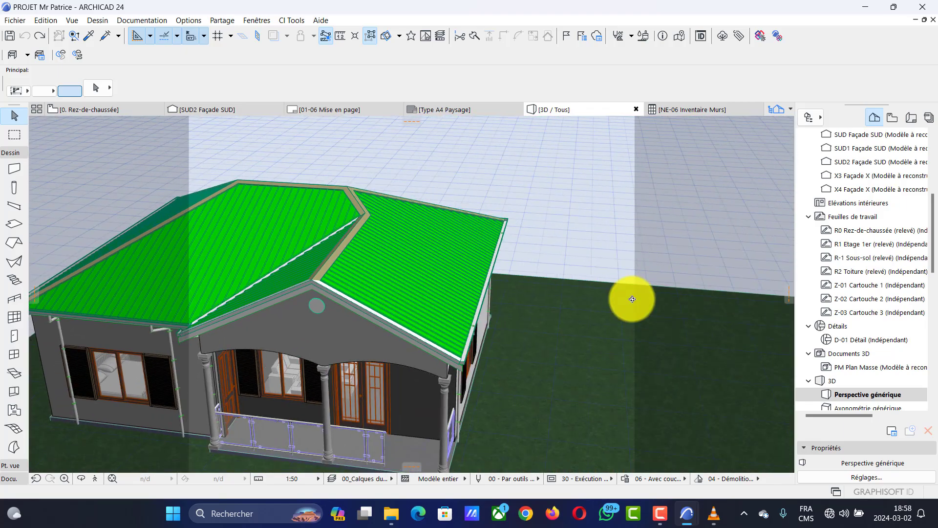
{"action": "mouse_move", "coordinate": [432, 266]}
{"action": "middle_mouse_down", "text": "shift"}
{"action": "mouse_move", "coordinate": [318, 268]}
{"action": "mouse_move", "coordinate": [557, 274]}
{"action": "mouse_move", "coordinate": [518, 243]}
{"action": "mouse_move", "coordinate": [517, 254]}
{"action": "mouse_move", "coordinate": [582, 262]}
{"action": "mouse_move", "coordinate": [421, 260]}
{"action": "middle_mouse_up", "text": "shift"}
{"action": "scroll", "coordinate": [415, 257], "scroll_direction": "down", "scroll_amount": 2}
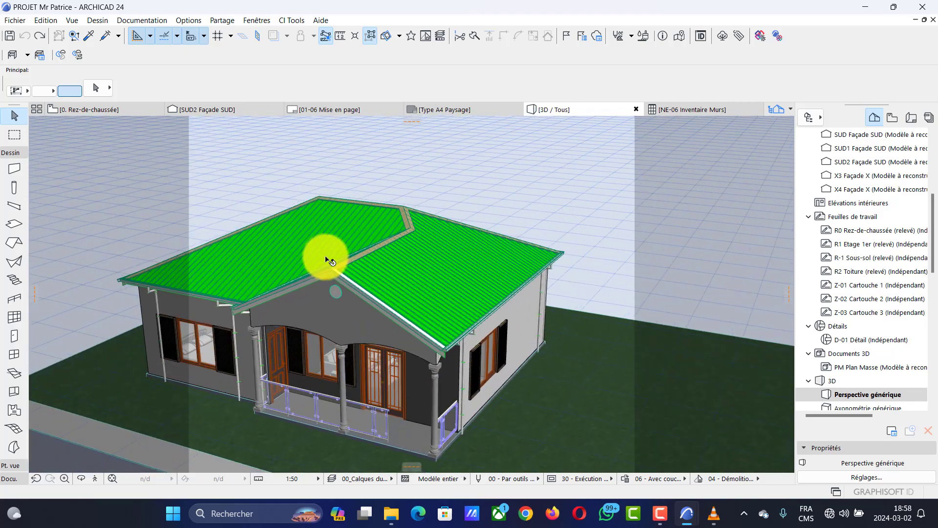
{"action": "scroll", "coordinate": [300, 287], "scroll_direction": "up", "scroll_amount": 2}
{"action": "middle_click_drag", "start_coordinate": [300, 287], "coordinate": [367, 279], "text": "shift"}
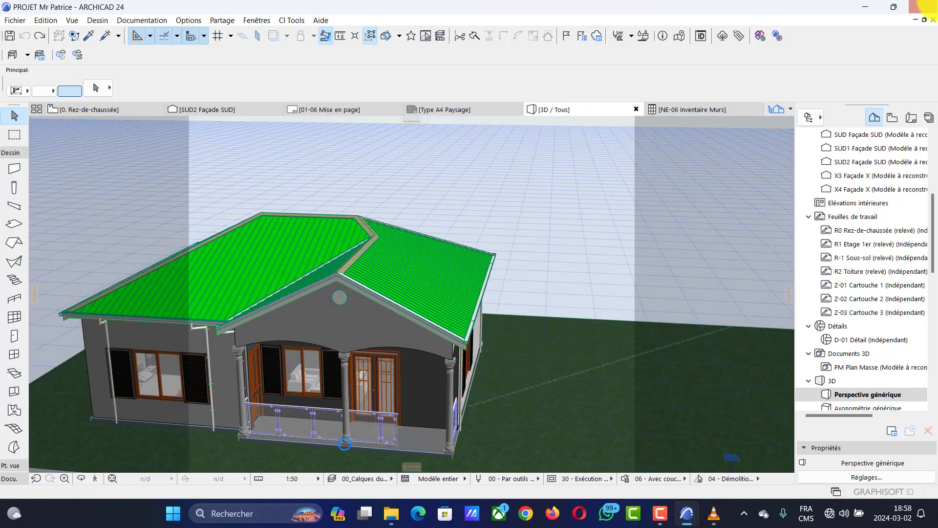
- Leave the ARCHICAD window and open the client's folder inside the desktop's PROJET folder in File Explorer
{"action": "left_click", "coordinate": [865, 7]}
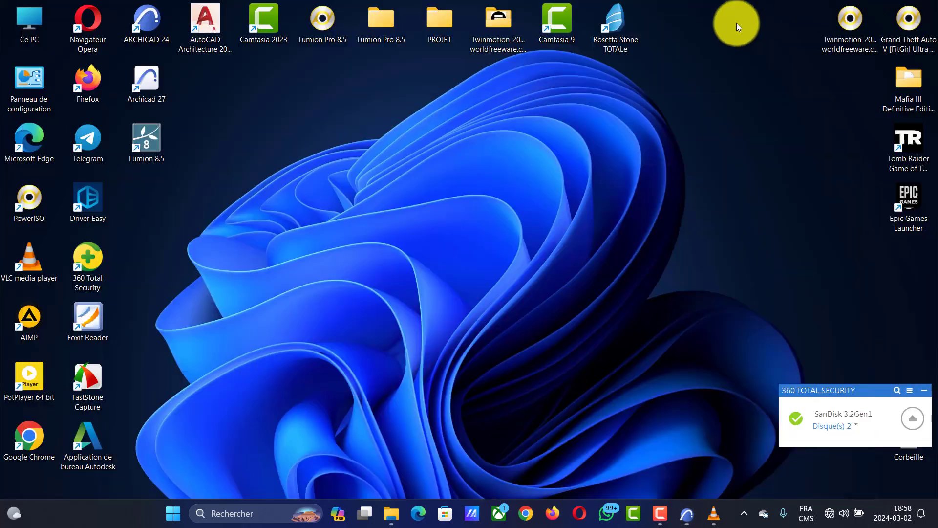
{"action": "double_click", "coordinate": [448, 35]}
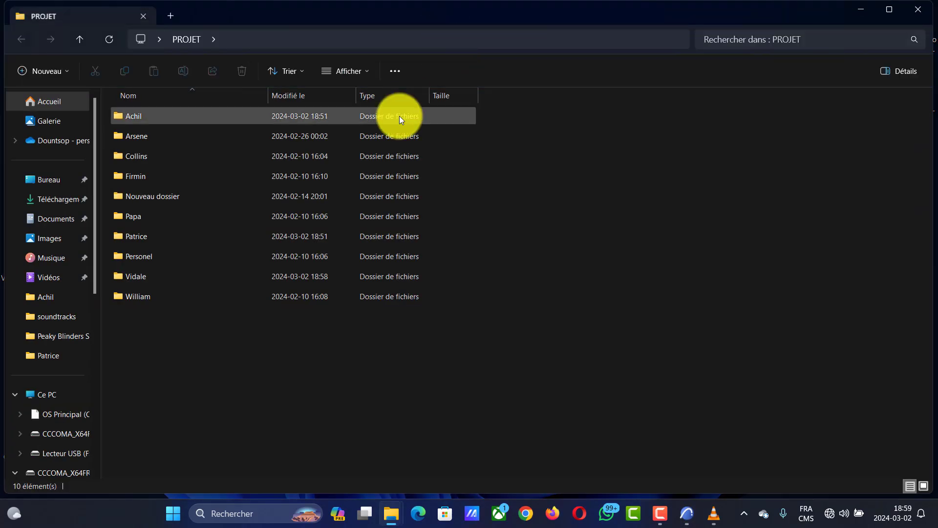
{"action": "left_click", "coordinate": [128, 276]}
{"action": "double_click", "coordinate": [126, 277]}
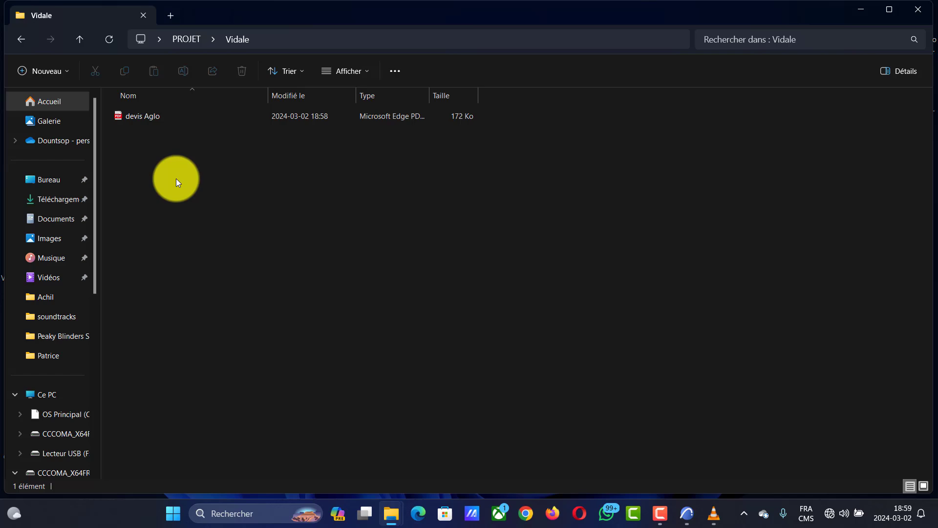
- View the devis Aglo PDF in Microsoft Edge and close it again
{"action": "left_click", "coordinate": [152, 117]}
{"action": "double_click", "coordinate": [152, 115]}
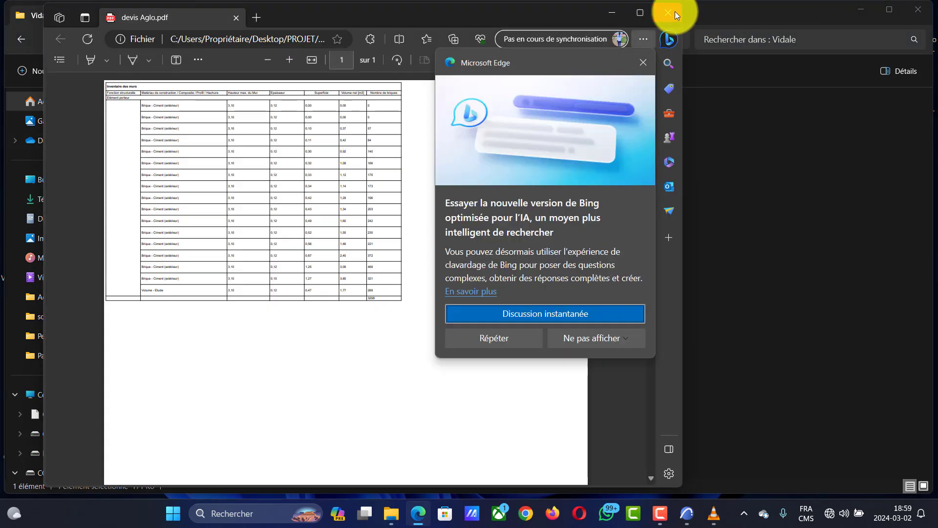
{"action": "left_click", "coordinate": [675, 11]}
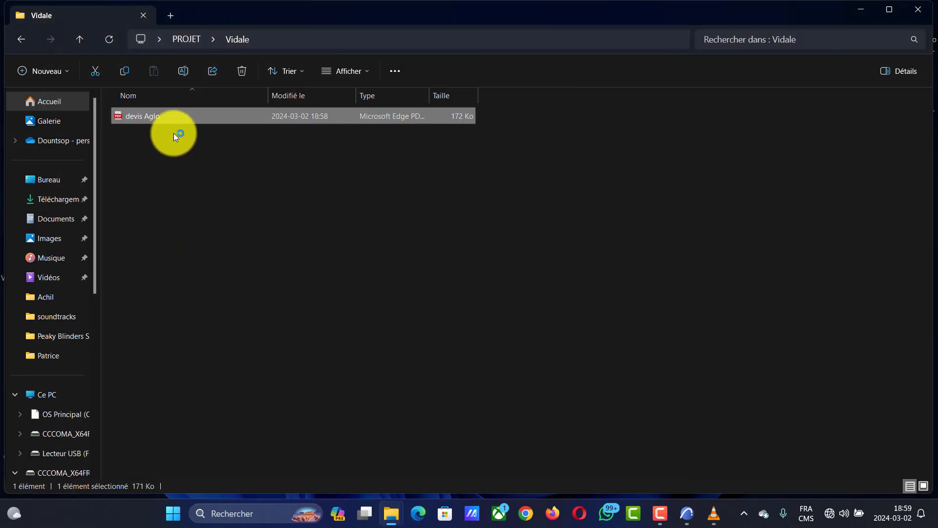
- View the devis Aglo PDF in Foxit Reader, look through the wall inventory and minimize the reader
{"action": "right_click", "coordinate": [178, 120]}
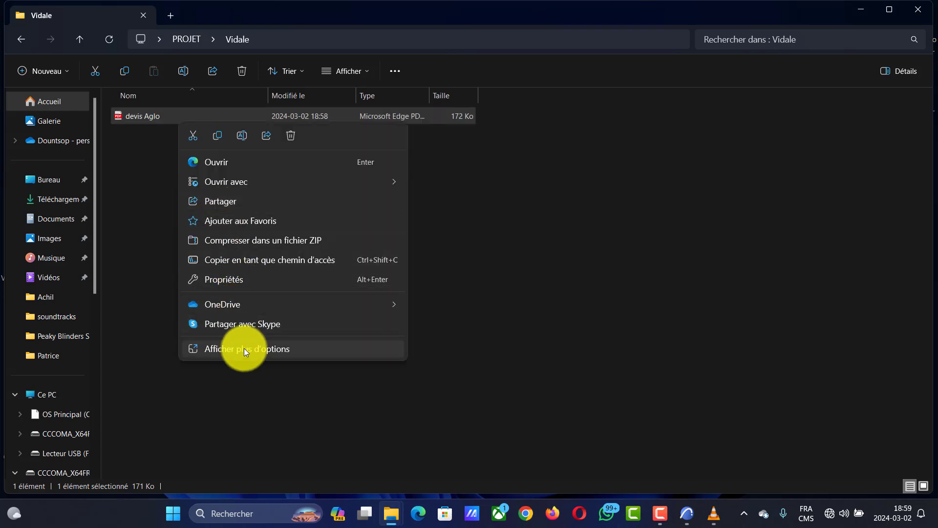
{"action": "mouse_move", "coordinate": [262, 181]}
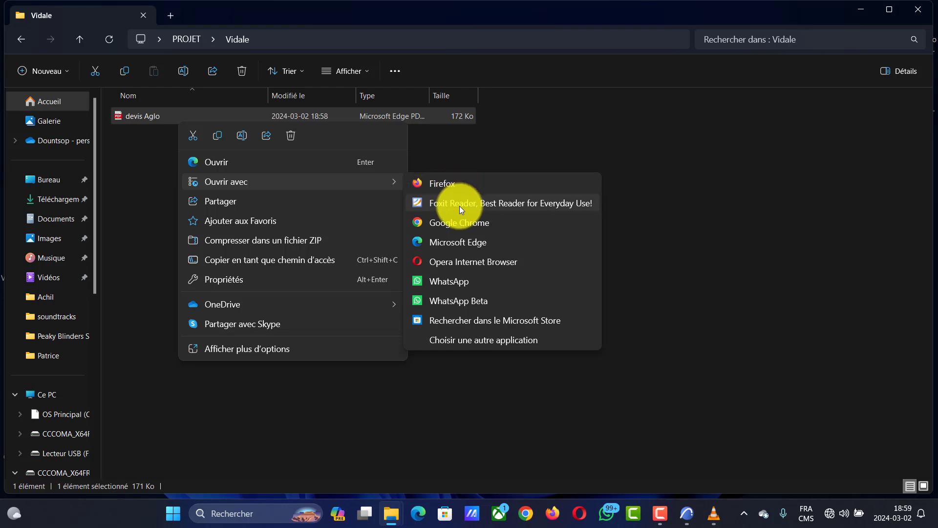
{"action": "left_click", "coordinate": [460, 206]}
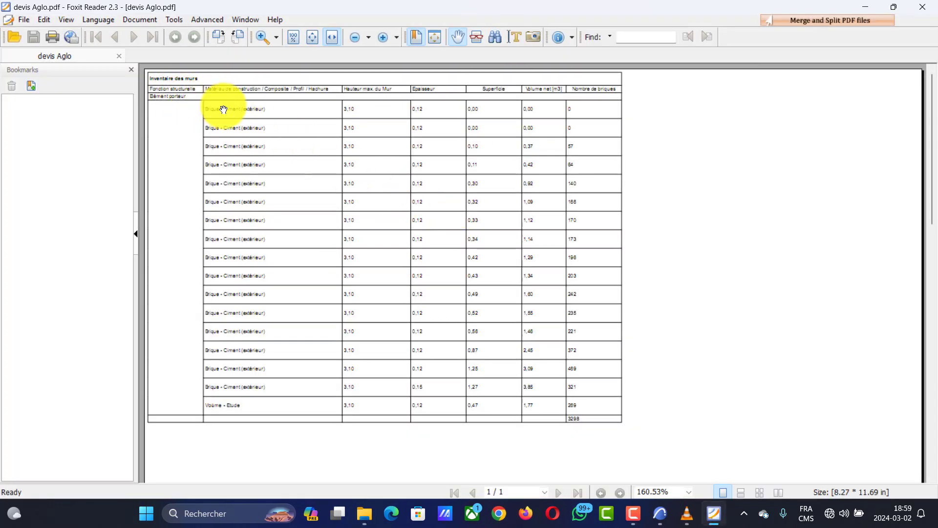
{"action": "scroll", "coordinate": [551, 117], "scroll_direction": "down", "scroll_amount": 5}
{"action": "scroll", "coordinate": [559, 147], "scroll_direction": "up", "scroll_amount": 5}
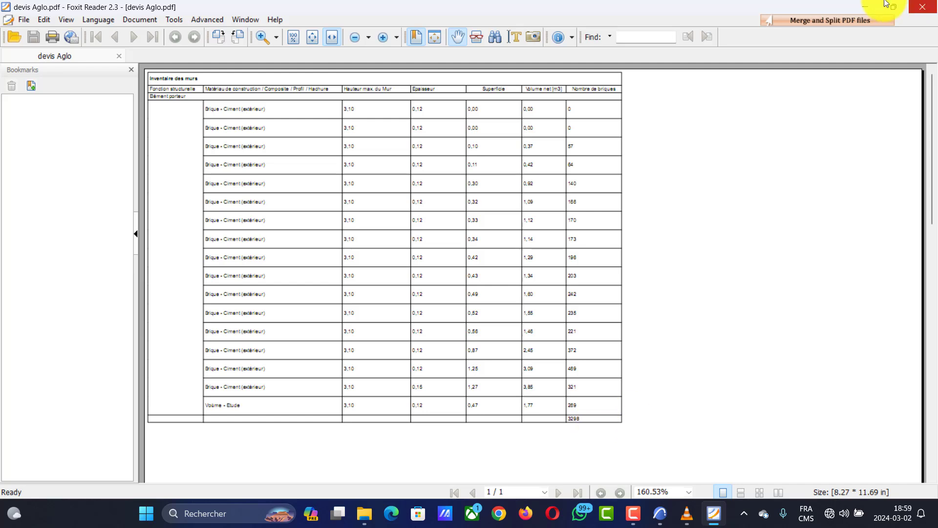
{"action": "left_click", "coordinate": [862, 10]}
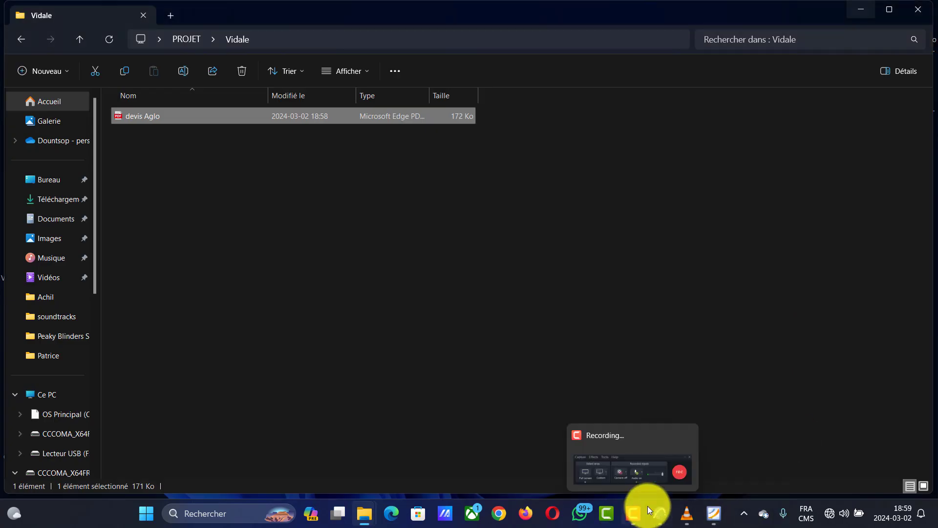
- Switch to the untitled ARCHICAD project and print the NE-06 Inventaire Murs schedule to PDF, limited to pages 1 to 1
{"action": "mouse_move", "coordinate": [650, 508]}
{"action": "left_click", "coordinate": [713, 450]}
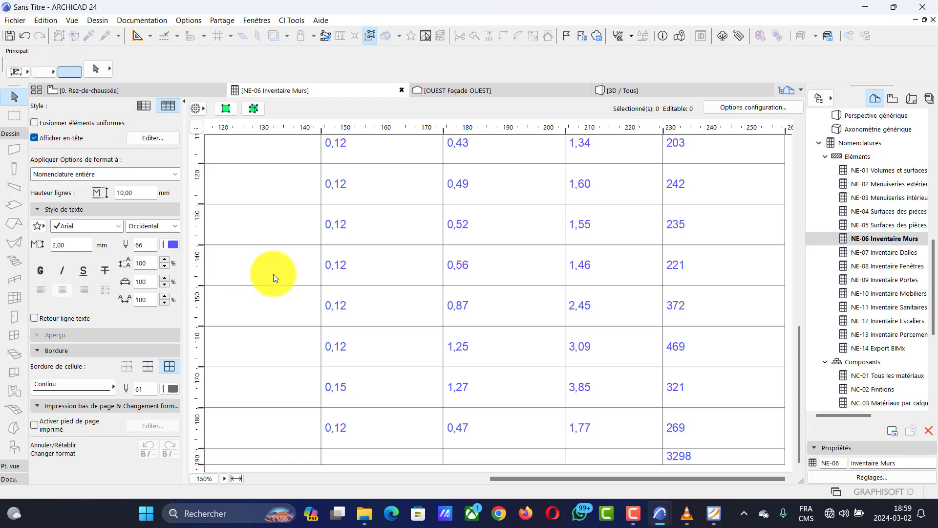
{"action": "scroll", "coordinate": [274, 274], "scroll_direction": "up", "scroll_amount": 10}
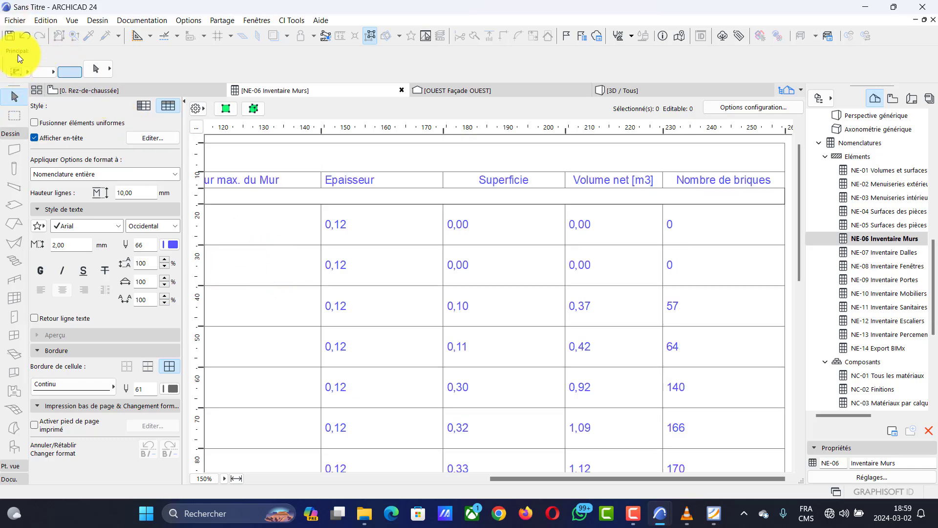
{"action": "left_click", "coordinate": [15, 20]}
{"action": "left_click", "coordinate": [44, 298]}
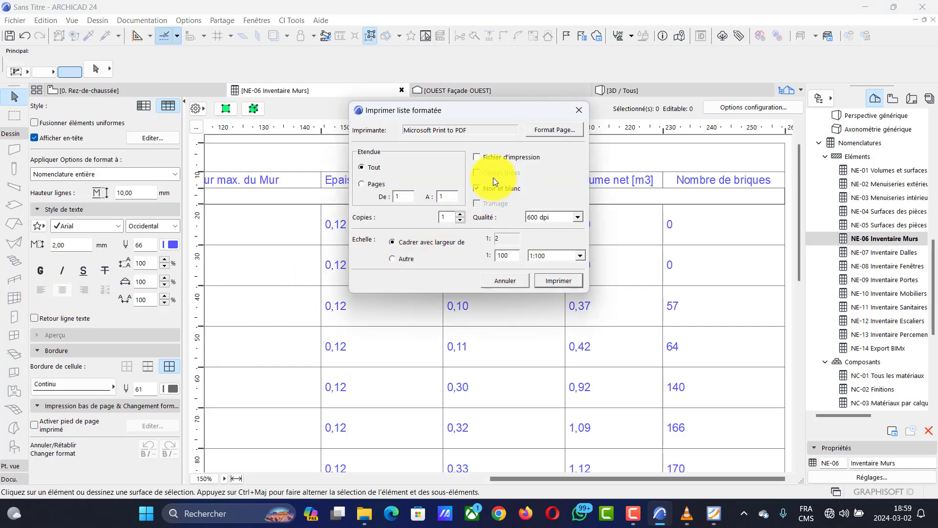
{"action": "left_click", "coordinate": [361, 183]}
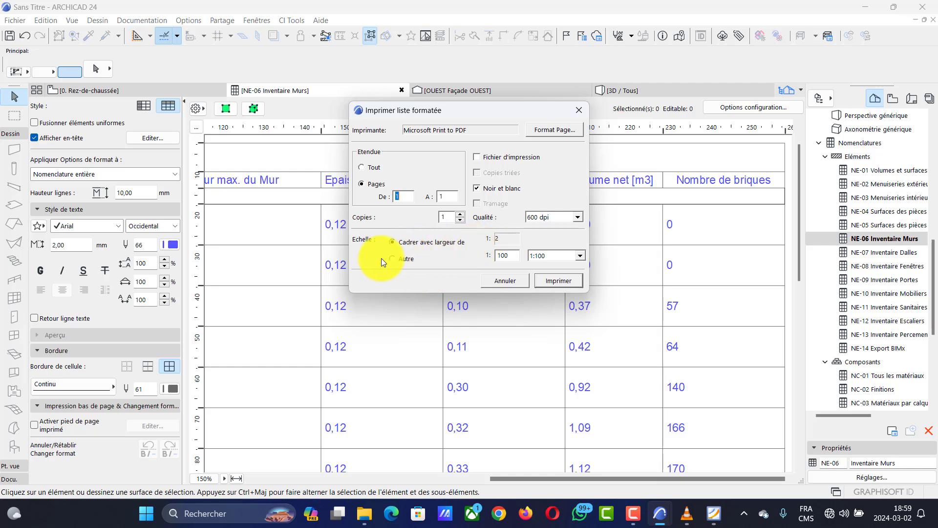
{"action": "left_click", "coordinate": [557, 280]}
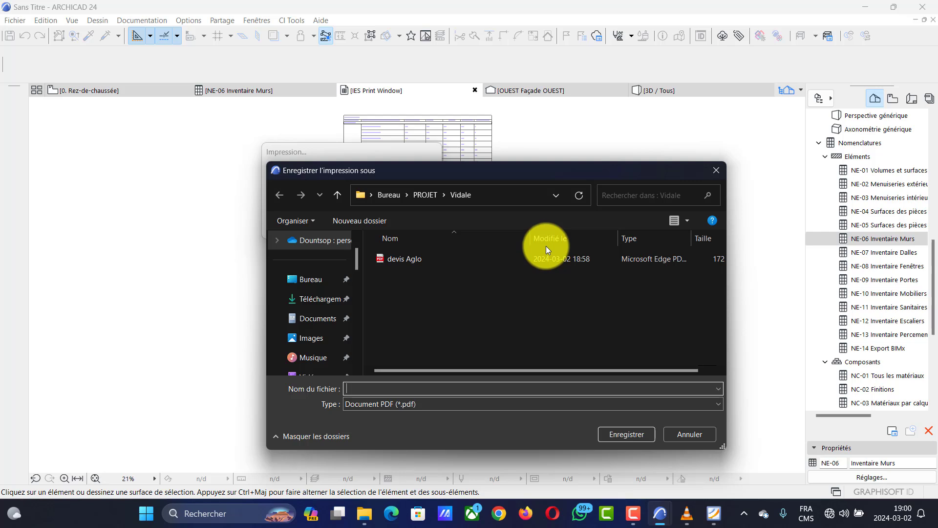
{"action": "left_click", "coordinate": [404, 261]}
{"action": "left_click", "coordinate": [400, 390]}
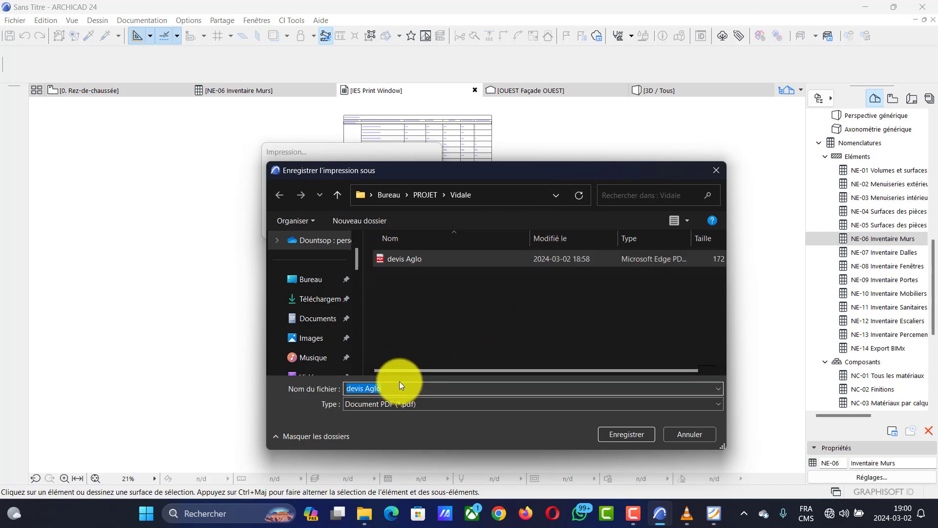
{"action": "key", "text": "BackSpace"}
{"action": "left_click", "coordinate": [407, 262]}
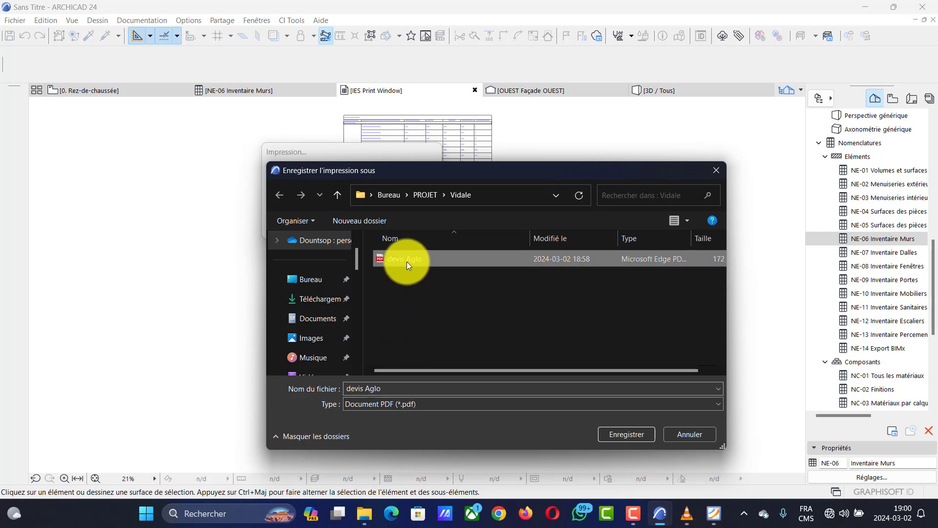
{"action": "left_click", "coordinate": [388, 390]}
{"action": "key", "text": "BackSpace"}
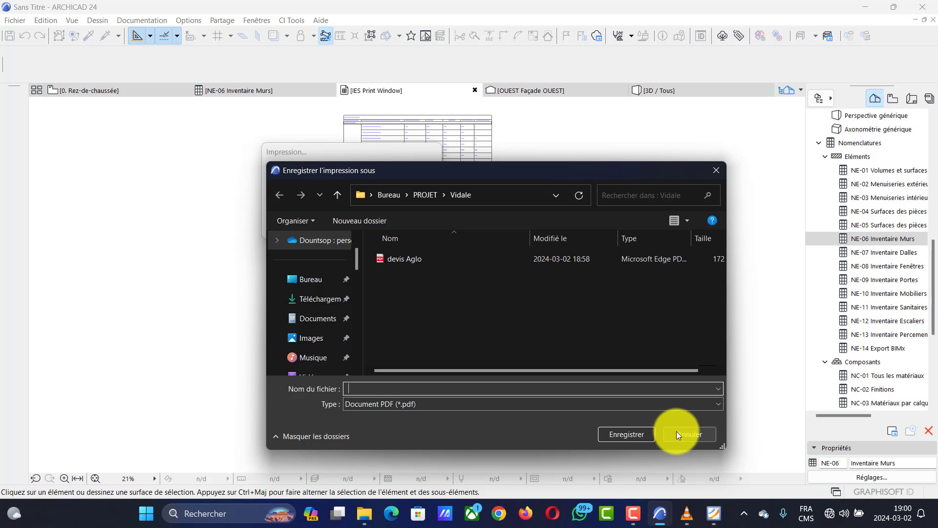
- Save the printed schedule in the client's folder as devis Aglo 1, reusing the existing devis Aglo file name
{"action": "left_click", "coordinate": [408, 263]}
{"action": "left_click", "coordinate": [393, 389]}
{"action": "left_click", "coordinate": [396, 387]}
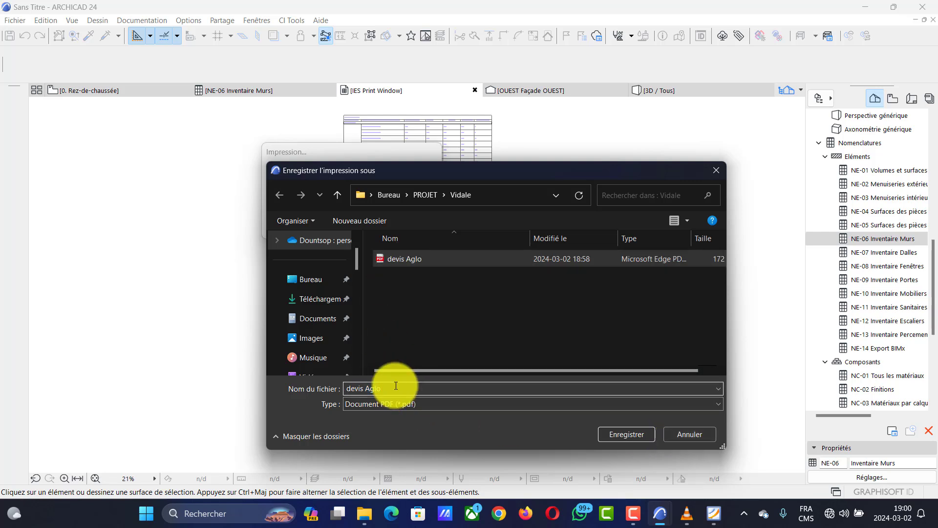
{"action": "type", "text": "1"}
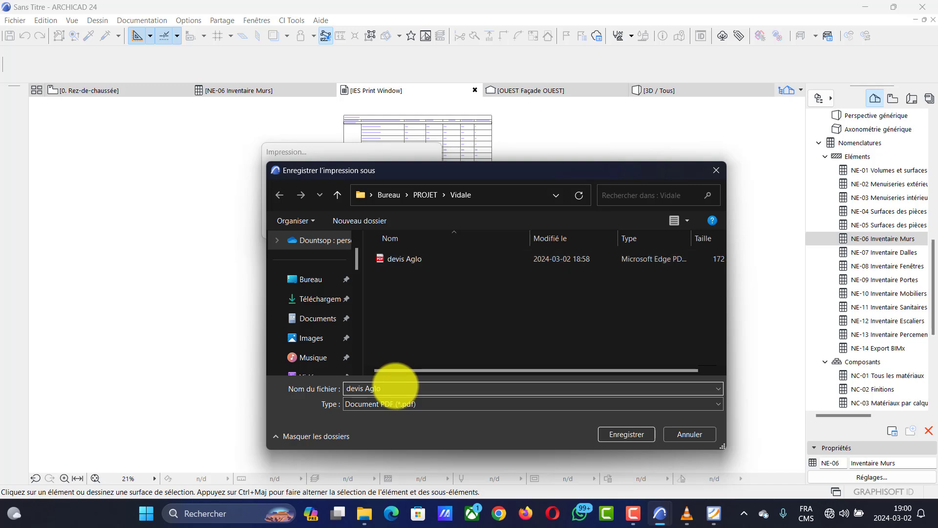
{"action": "left_click", "coordinate": [621, 435]}
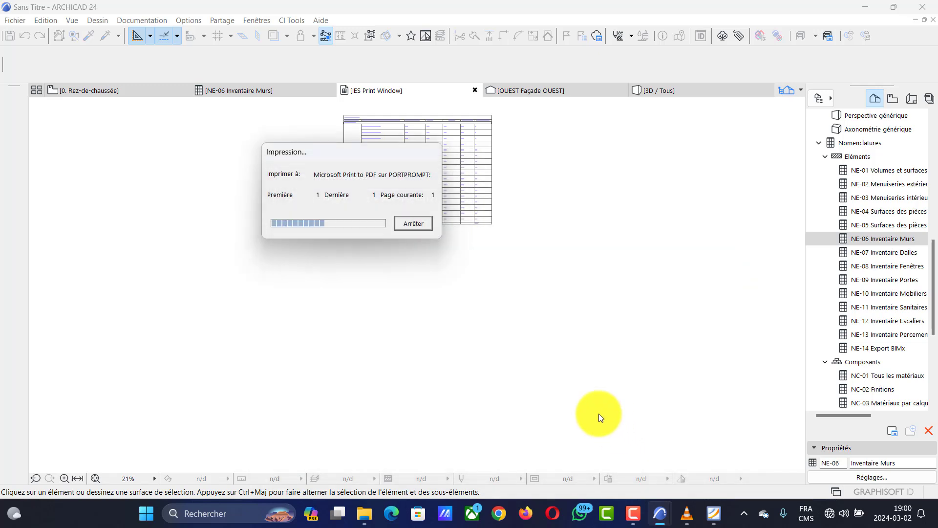
- Switch to the client's folder in File Explorer and view the devis Aglo 1 and devis Aglo PDFs in Microsoft Edge
{"action": "key", "text": "alt+Tab"}
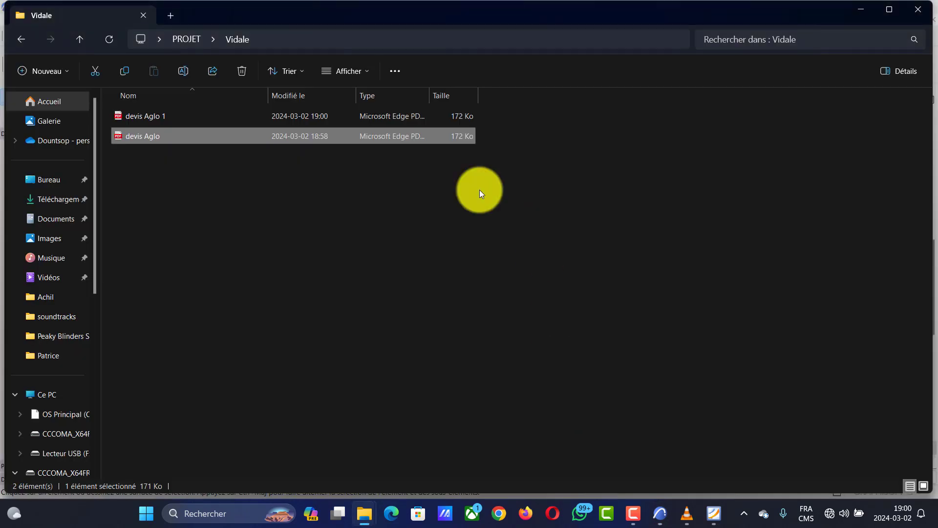
{"action": "double_click", "coordinate": [158, 116]}
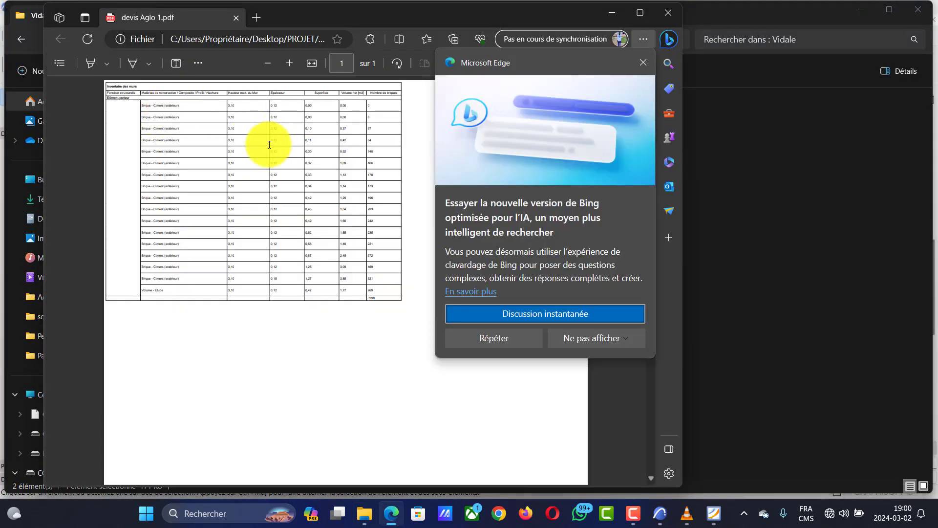
{"action": "left_click", "coordinate": [664, 13]}
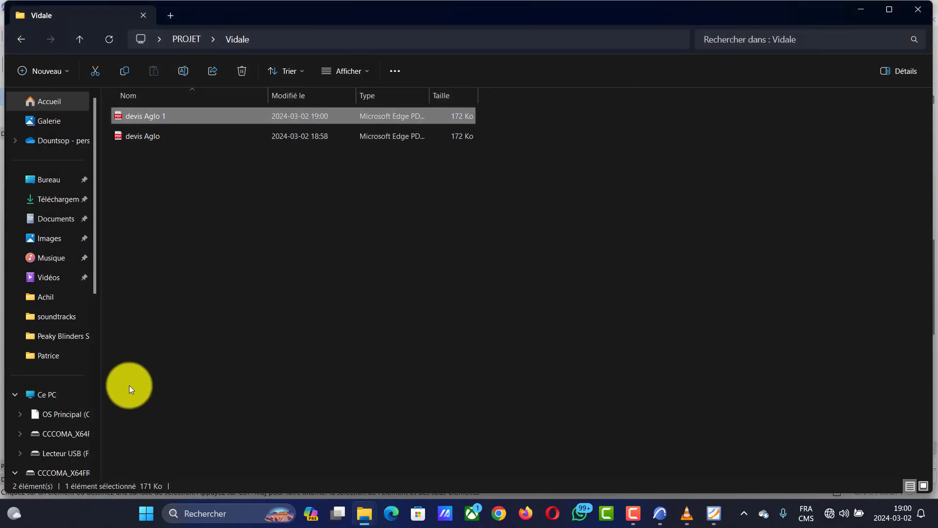
{"action": "left_click", "coordinate": [165, 147]}
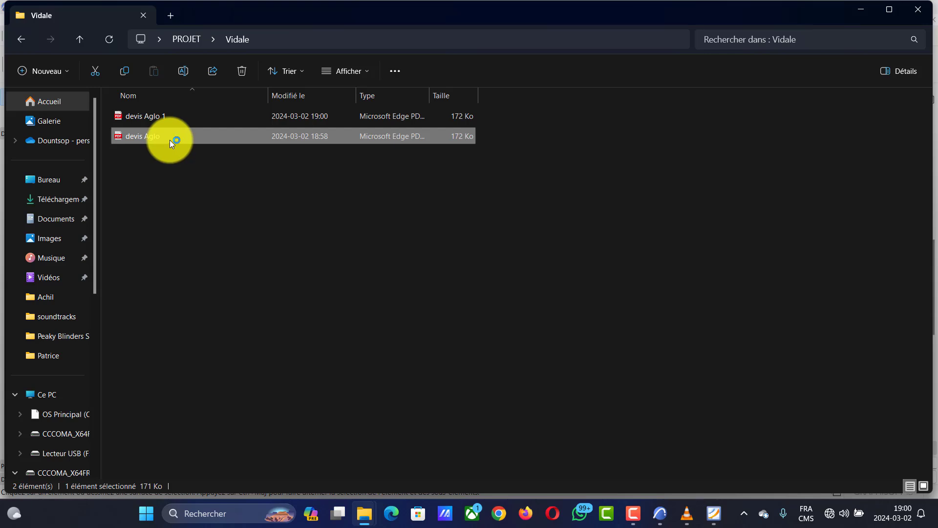
{"action": "double_click", "coordinate": [168, 140]}
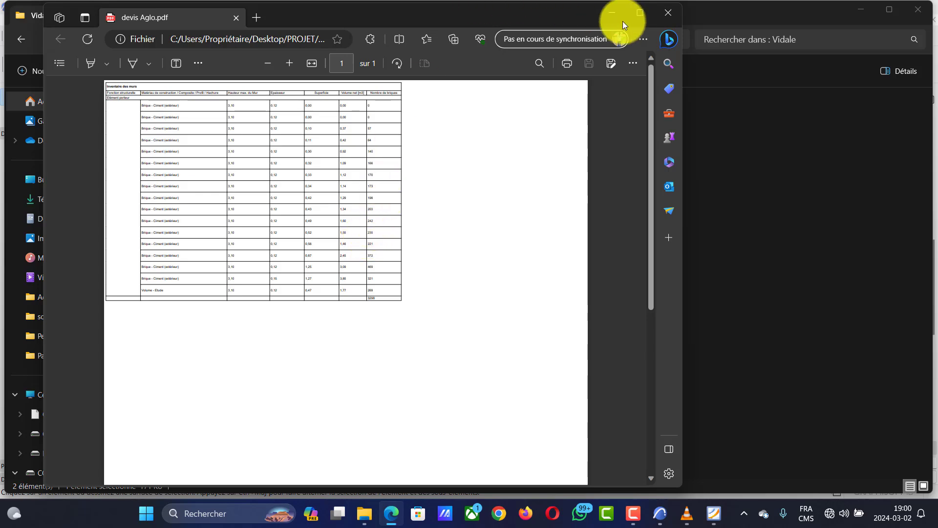
{"action": "left_click", "coordinate": [612, 13]}
- Minimize the open windows and switch to the other ARCHICAD project showing the green-roofed house in 3D
{"action": "left_click", "coordinate": [865, 9]}
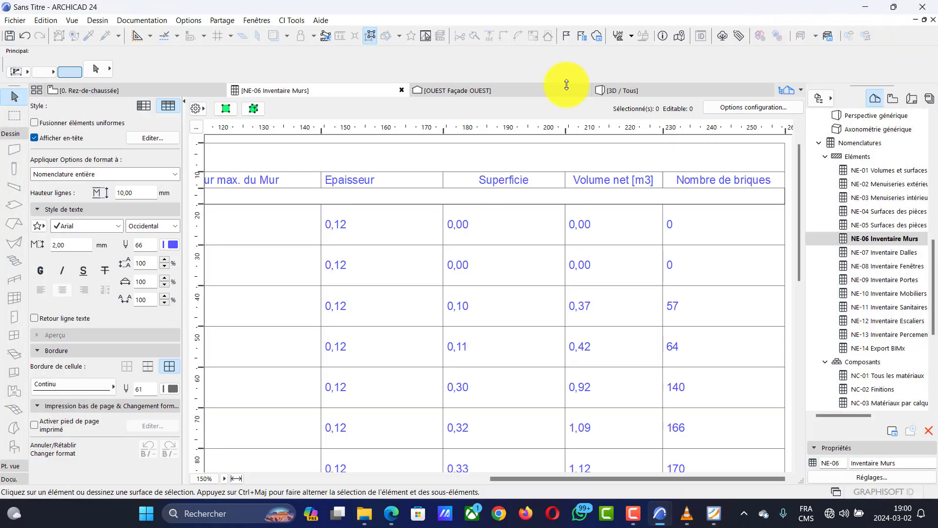
{"action": "double_click", "coordinate": [854, 7]}
{"action": "left_click", "coordinate": [861, 13]}
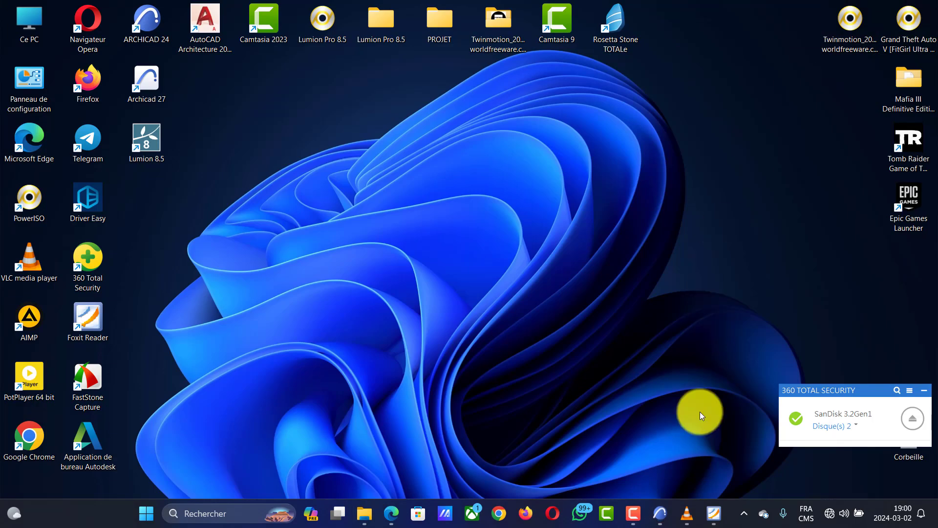
{"action": "mouse_move", "coordinate": [660, 509]}
{"action": "left_click", "coordinate": [636, 482]}
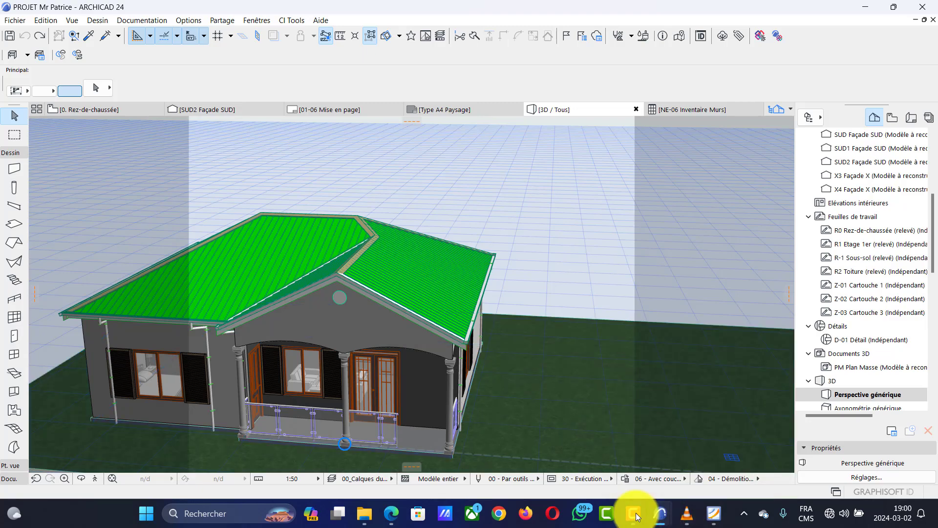
{"action": "left_click", "coordinate": [687, 468]}
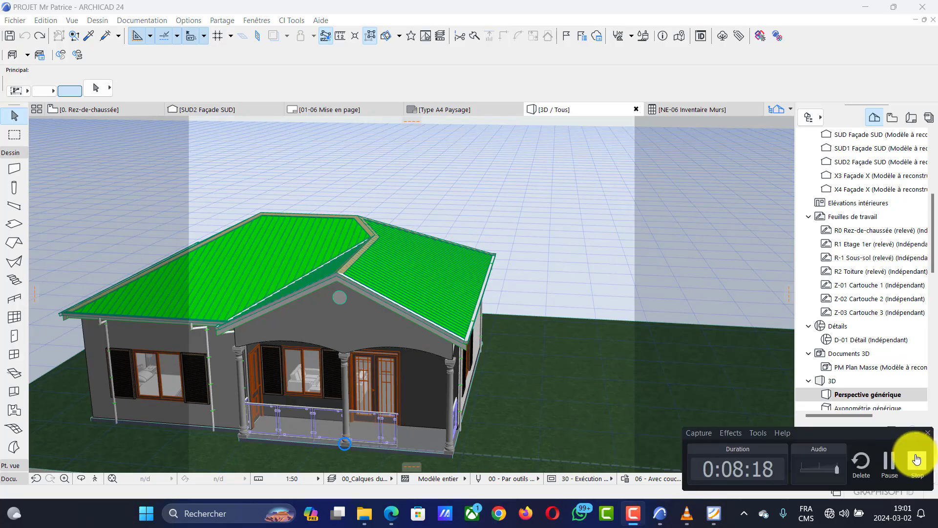